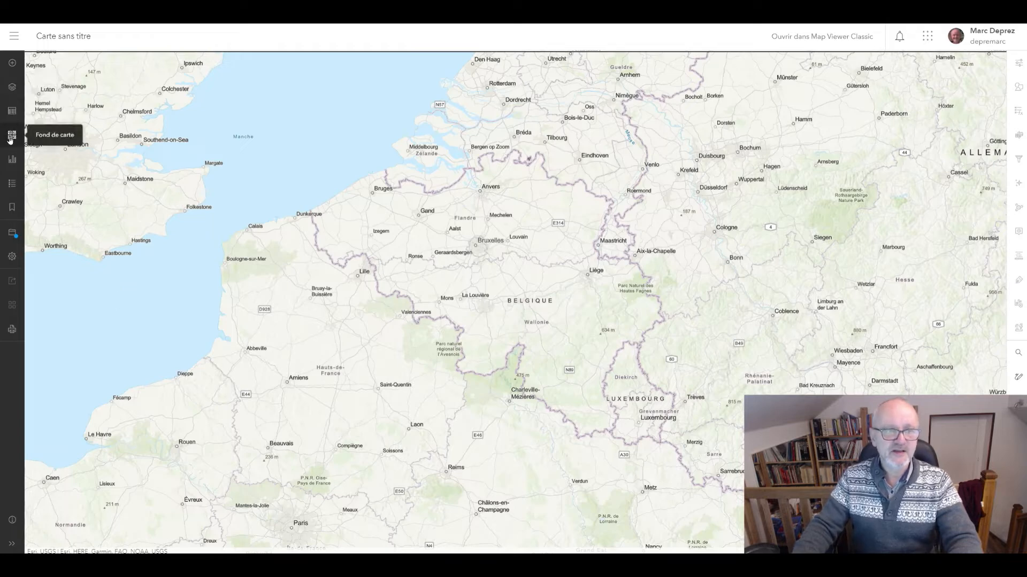
- Try the Rues basemap, and set the map's basemap to Nuances de gris
left_click(12, 544)
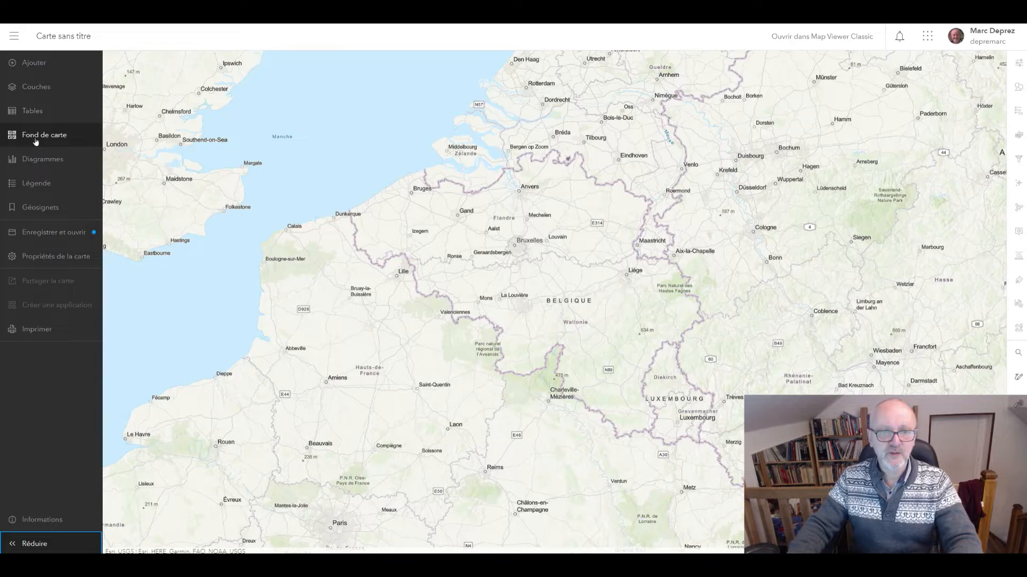
left_click(36, 140)
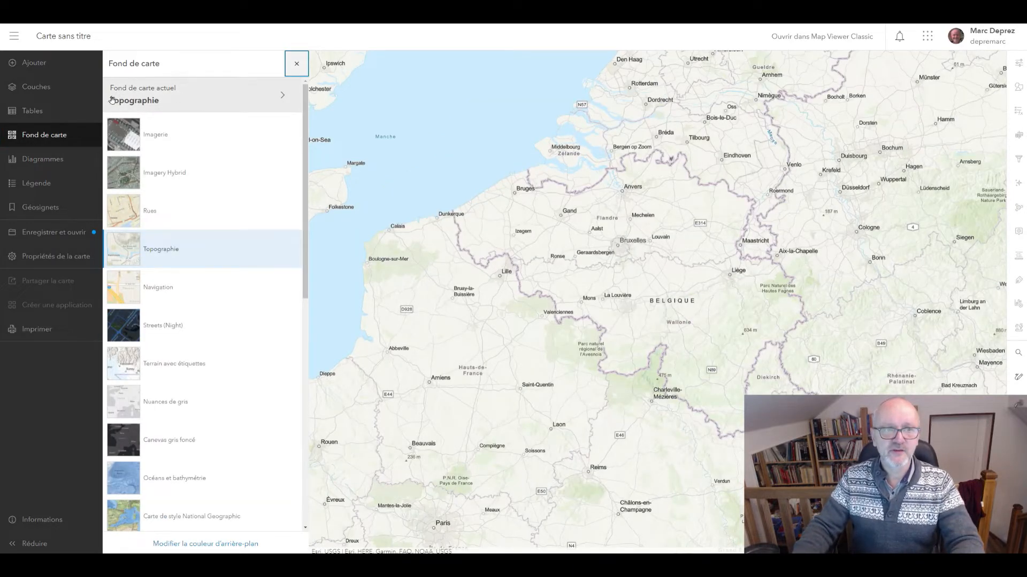
left_click(122, 217)
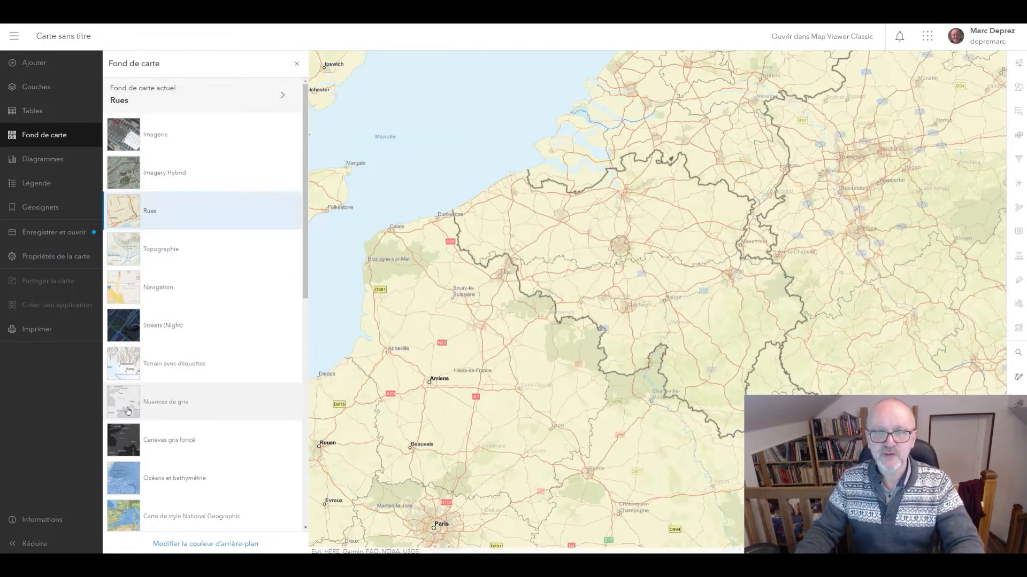
left_click(128, 410)
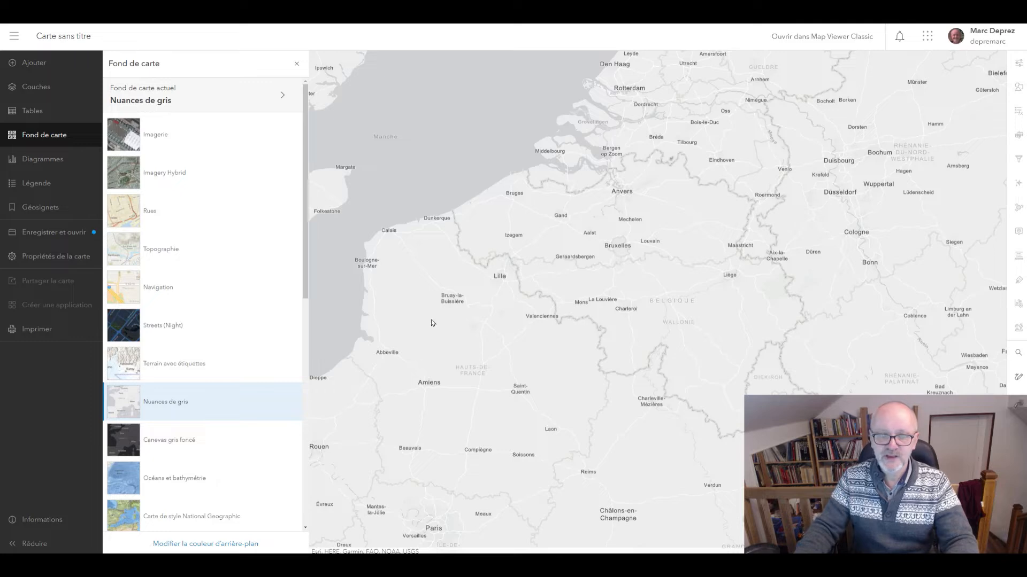
- Hide both the Light Gray Reference and Base gris clair layers of the current basemap
left_click(152, 95)
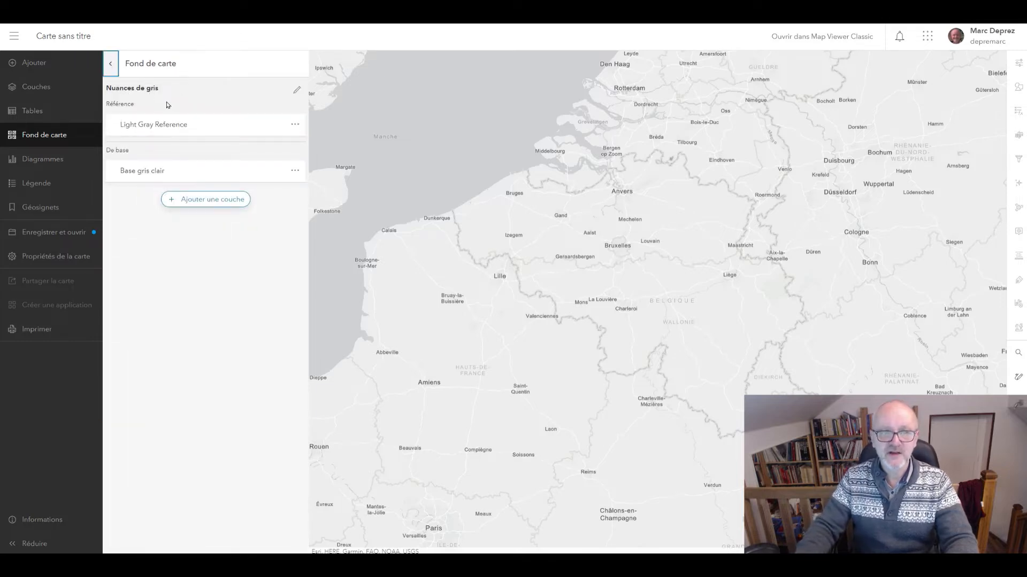
left_click(283, 125)
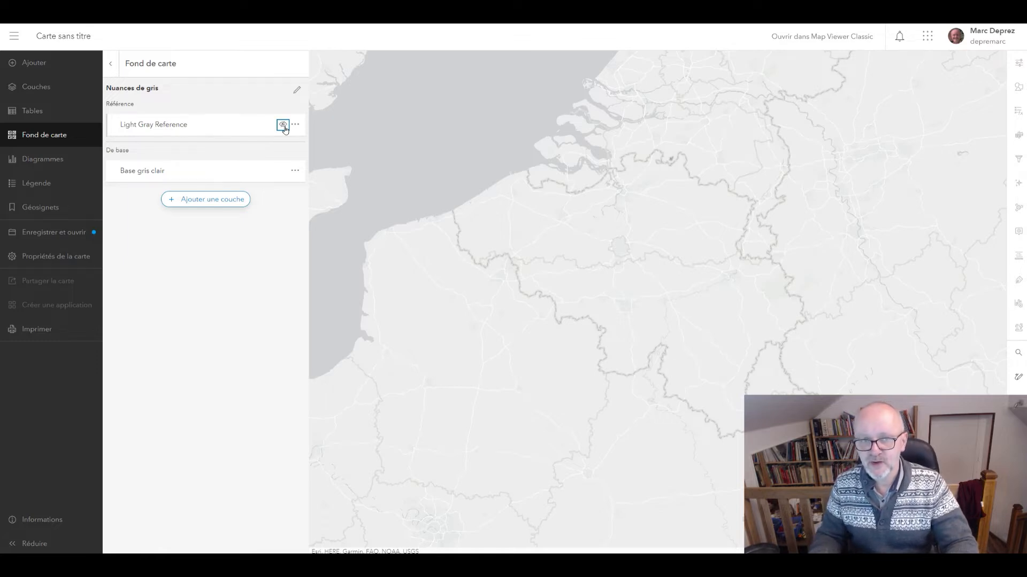
left_click(283, 171)
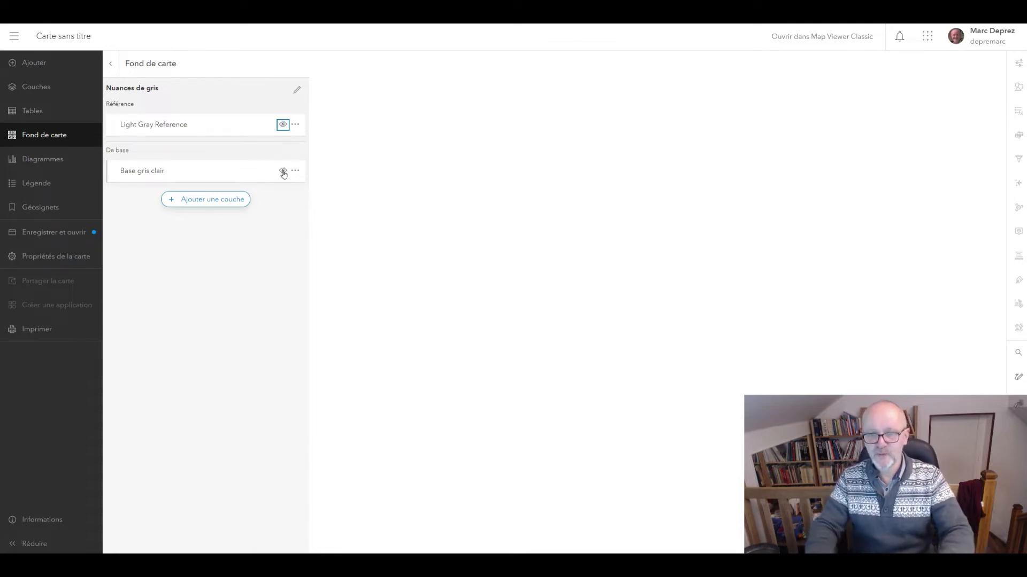
left_click(111, 65)
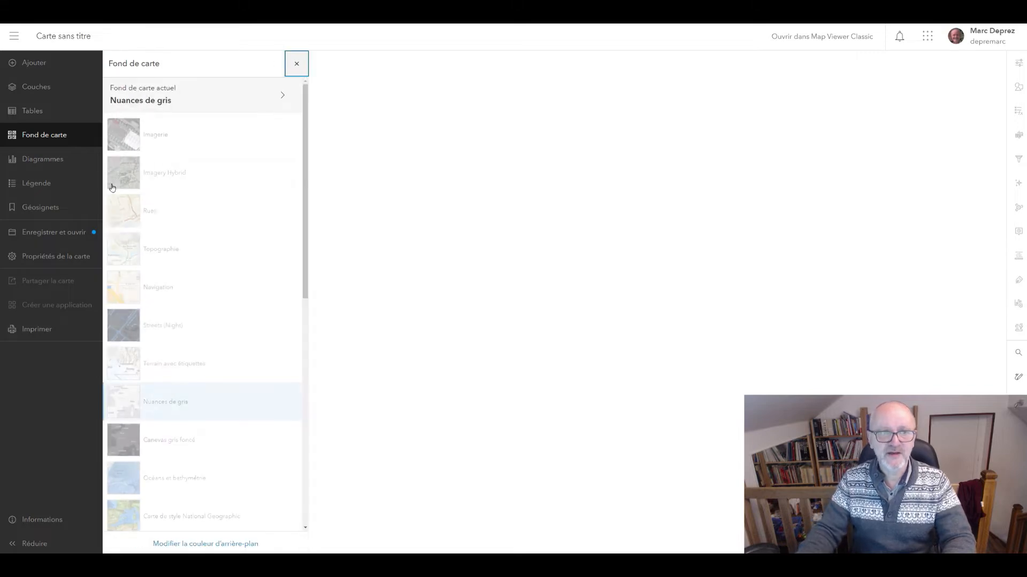
- Search ArcGIS Online for layers matching "World countries"
left_click(21, 64)
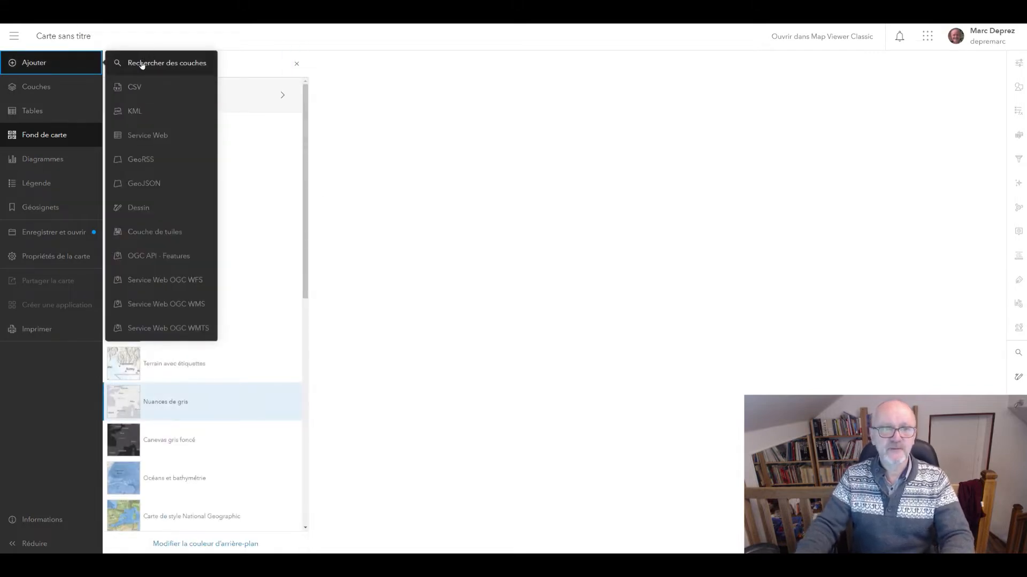
left_click(142, 63)
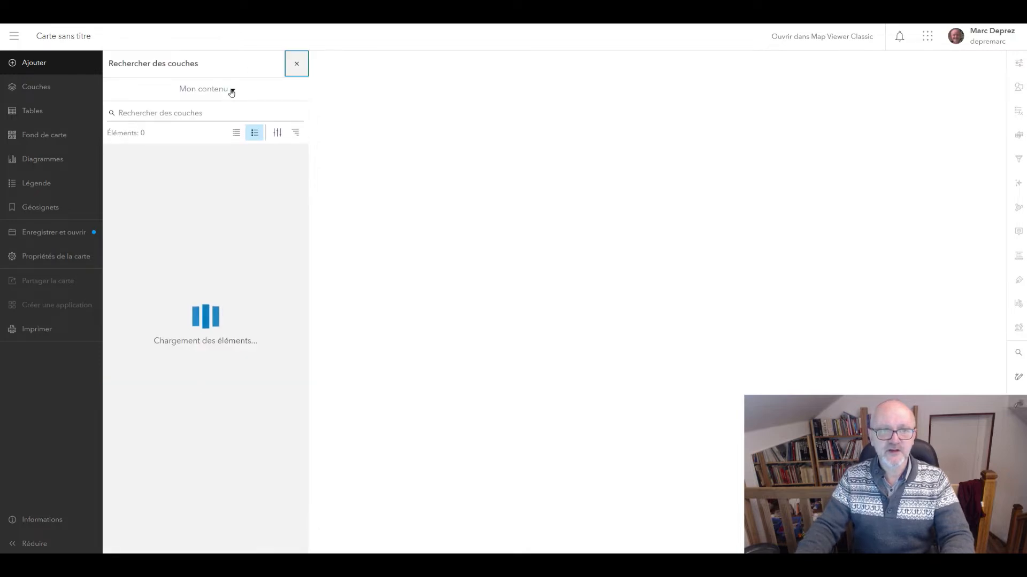
left_click(231, 91)
left_click(214, 220)
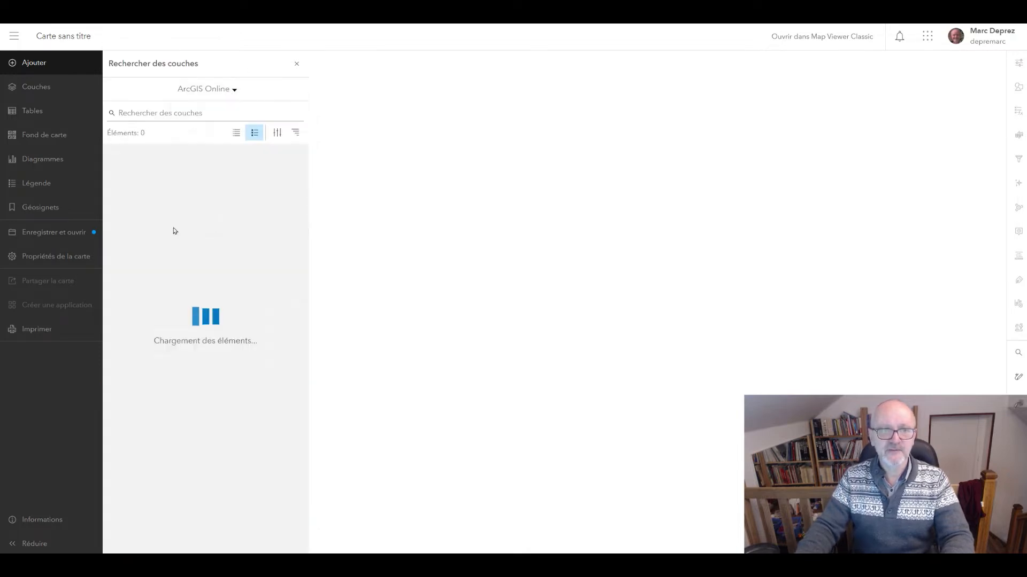
left_click(165, 114)
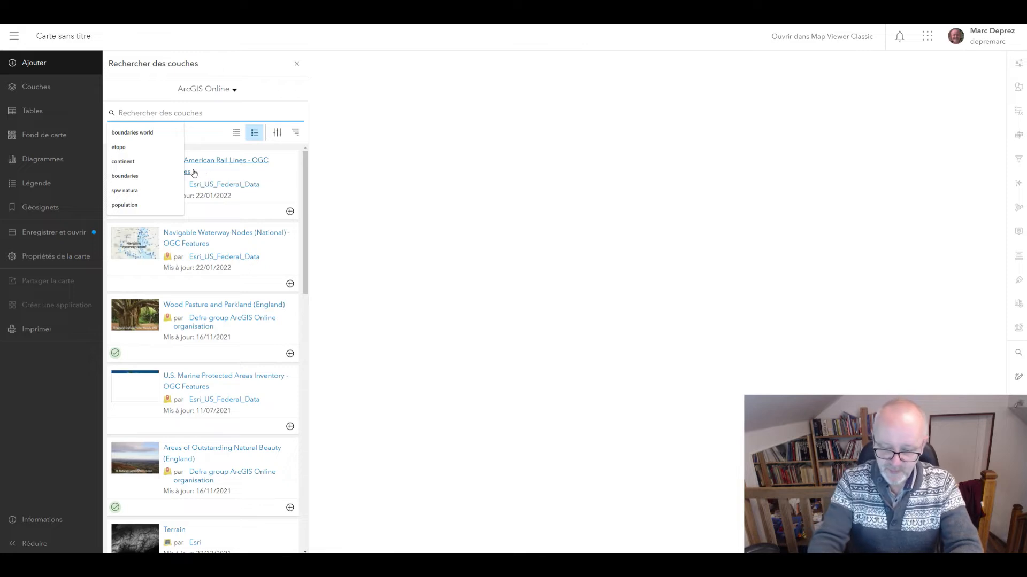
type("World countries")
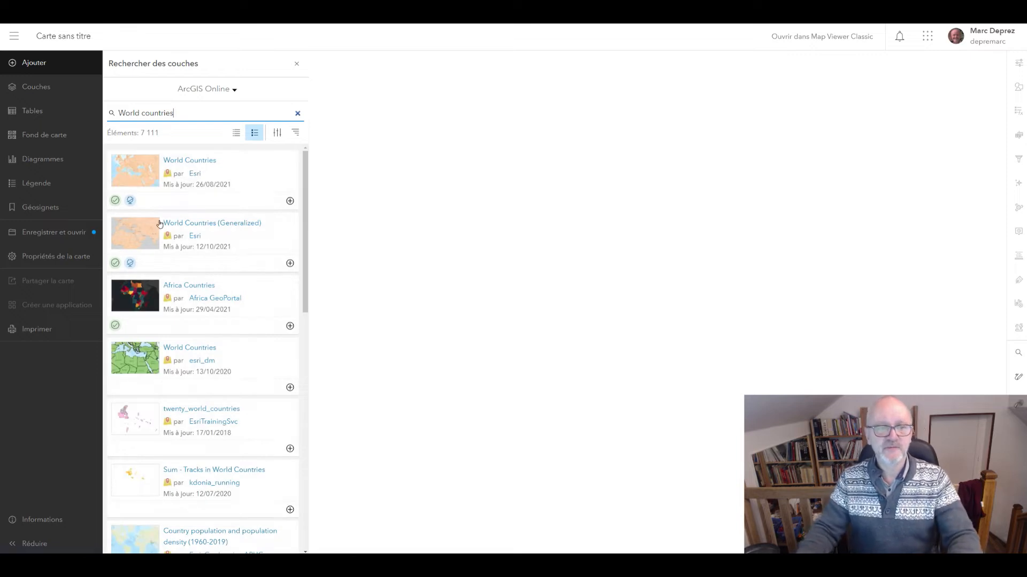
- Add the outline-only World Countries layer dated 16/02/2018 to the map, and close the layer search and properties
scroll(224, 535, "down", 10)
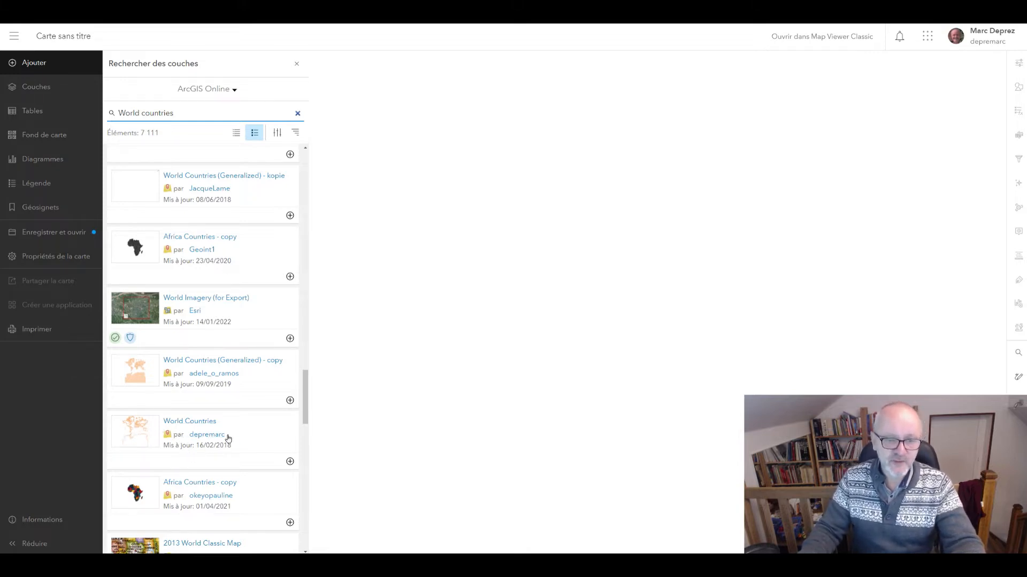
left_click(290, 463)
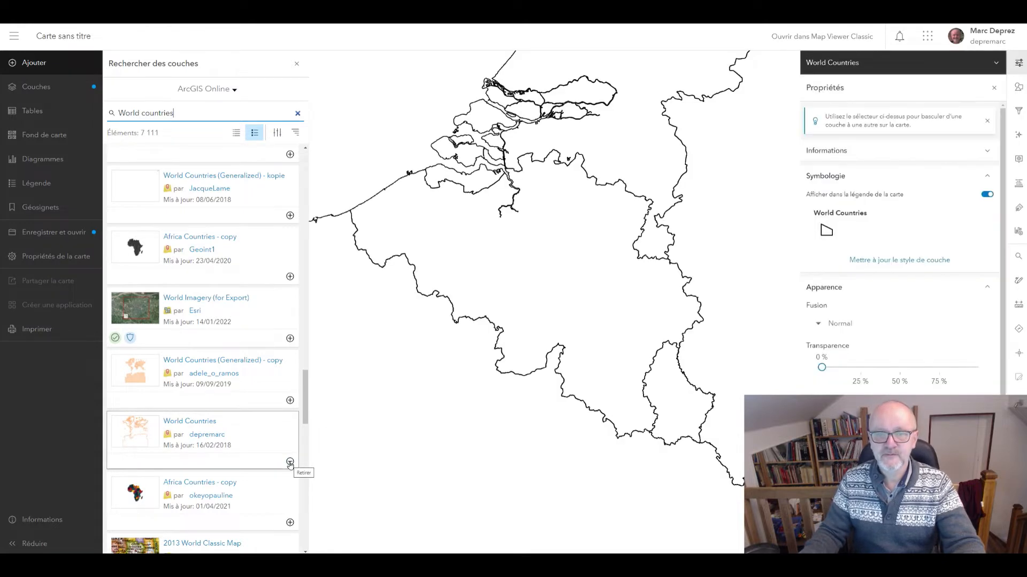
left_click(297, 65)
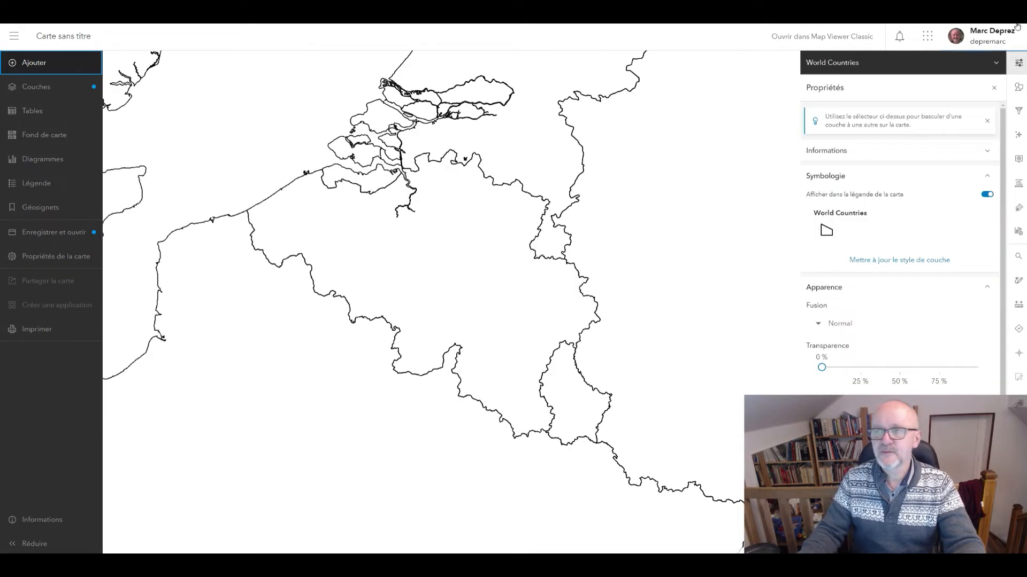
left_click(1019, 62)
- Frame the map on Europe, from Ireland to the Black Sea and down to North Africa
scroll(533, 362, "down", 1)
scroll(533, 362, "down", 4)
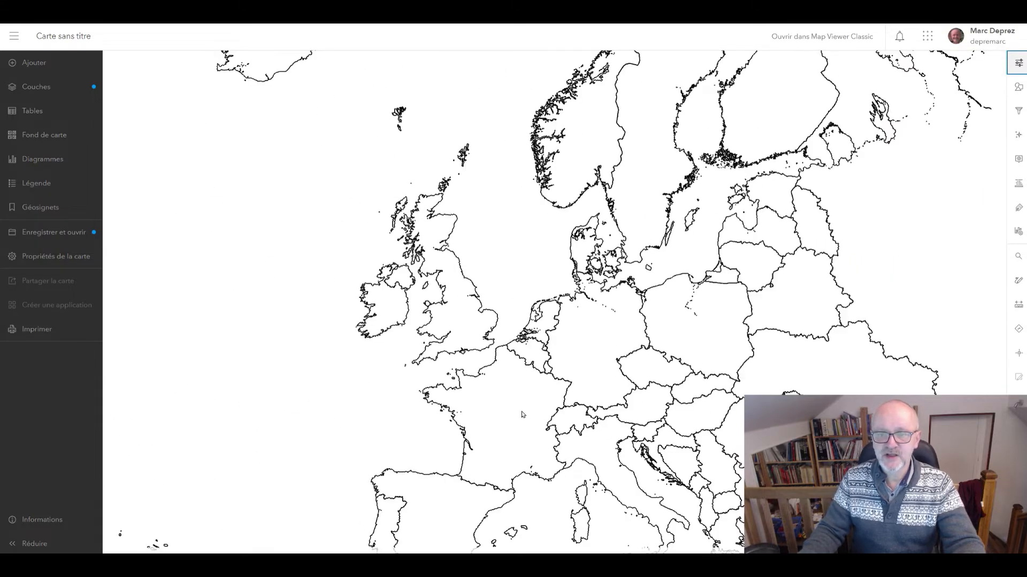
left_click_drag(522, 415, 483, 334)
left_click_drag(449, 420, 410, 364)
left_click_drag(492, 325, 491, 336)
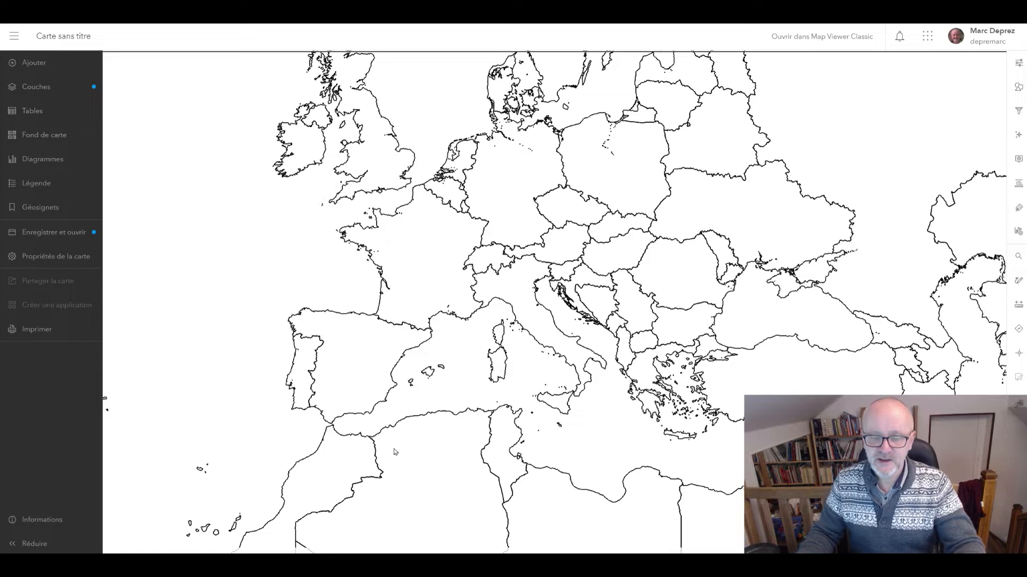
left_click_drag(402, 287, 362, 290)
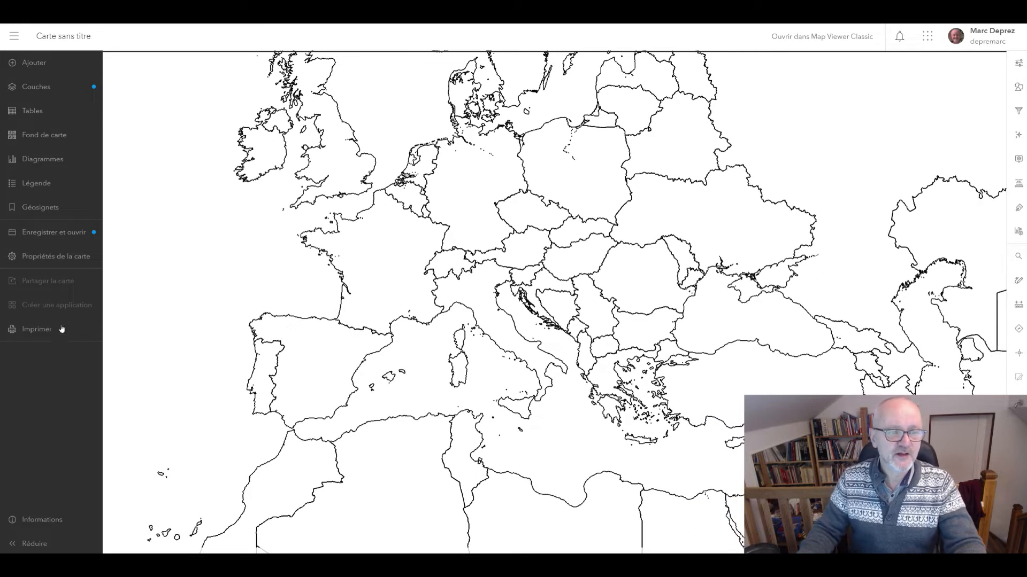
- Set up a print layout in JPG format with the title Europe, with its advanced options shown
left_click(32, 332)
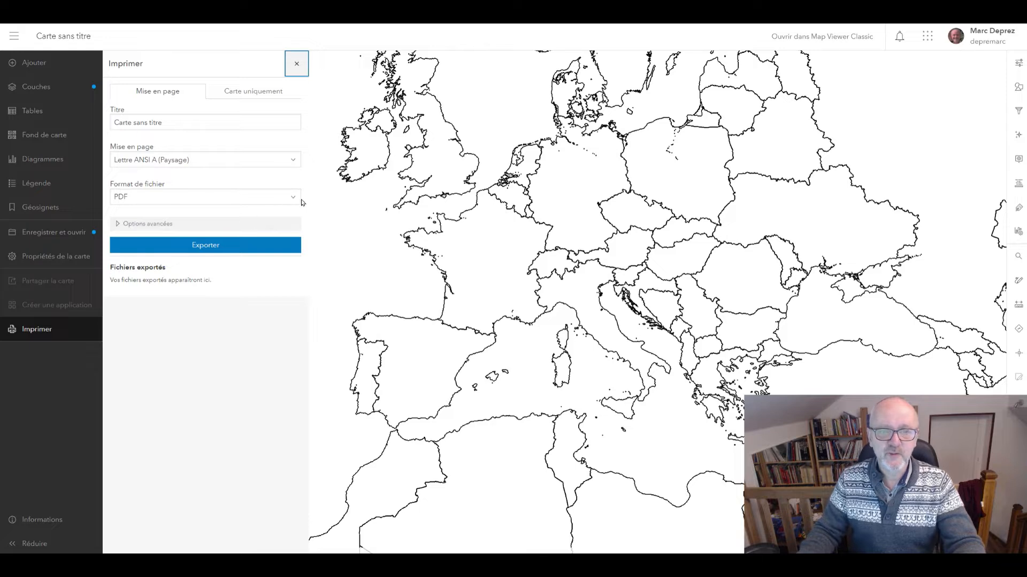
left_click(288, 203)
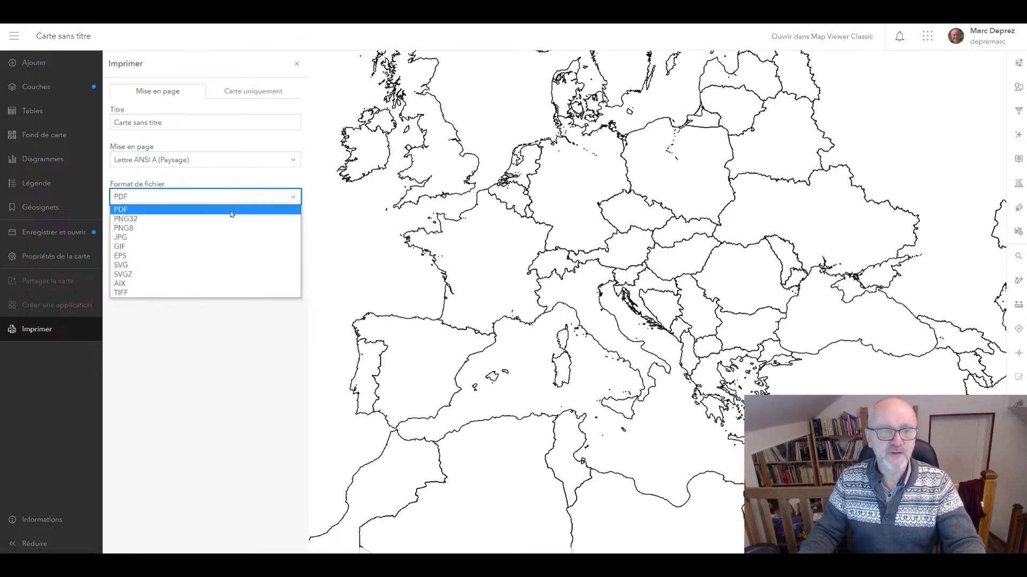
left_click(132, 238)
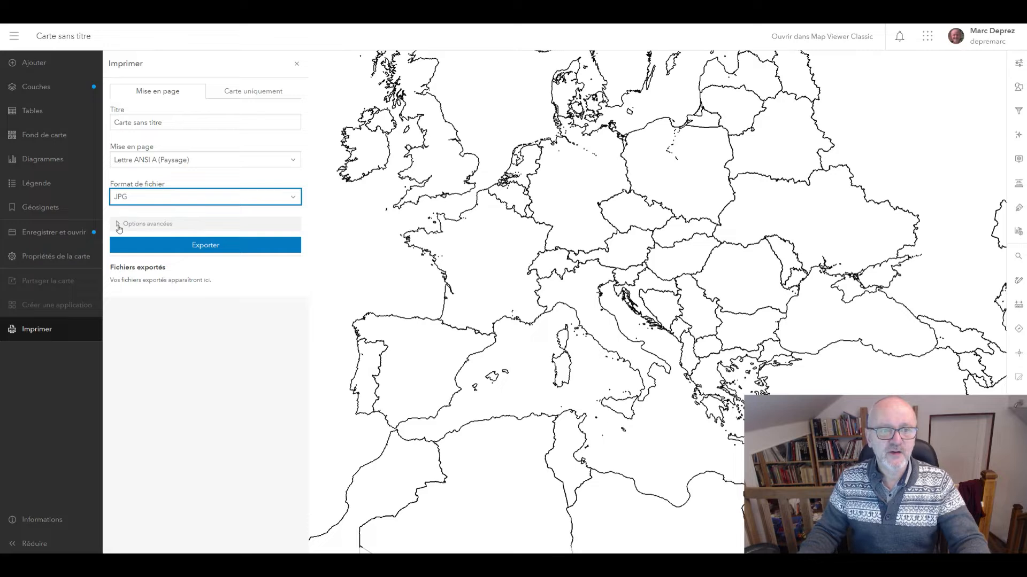
left_click(119, 227)
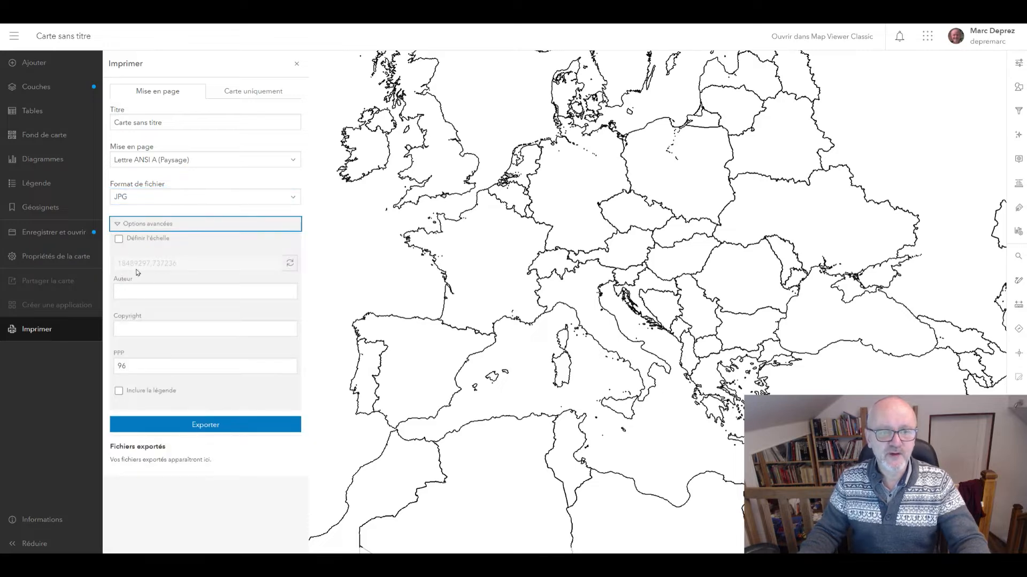
left_click_drag(172, 123, 107, 125)
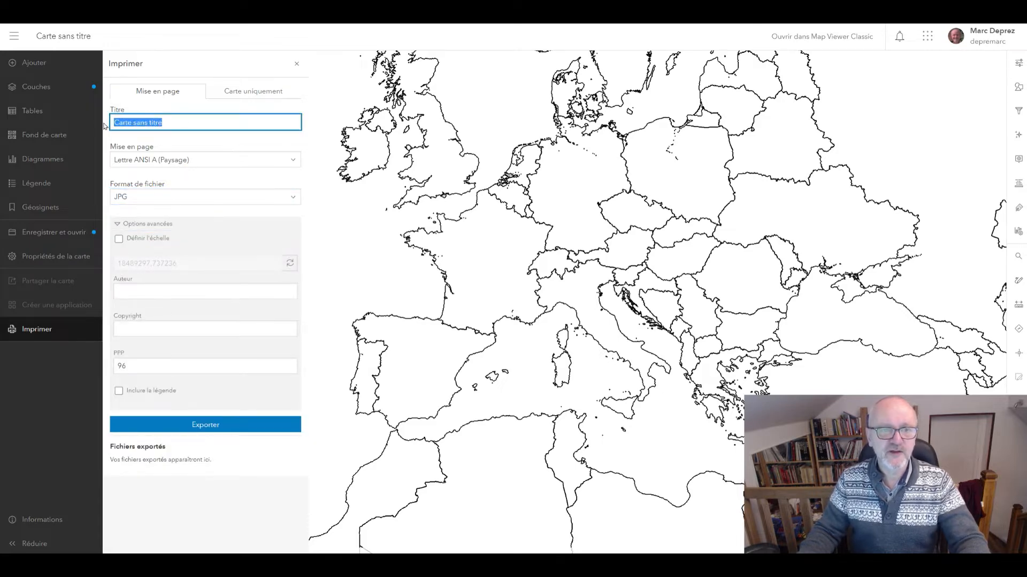
type("Eur")
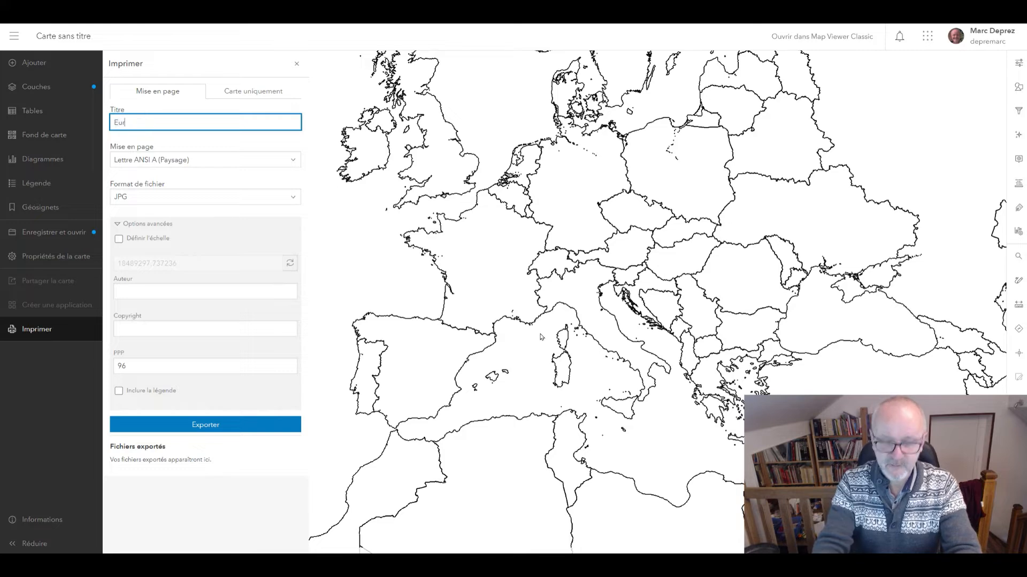
type("ope")
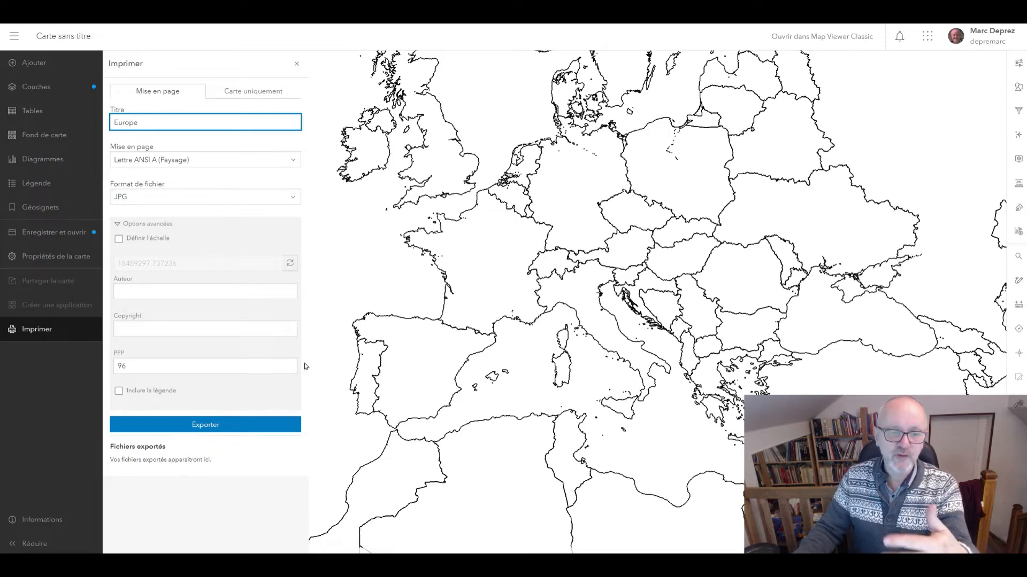
- Set the print resolution to 150 PPP and export the layout
double_click(175, 367)
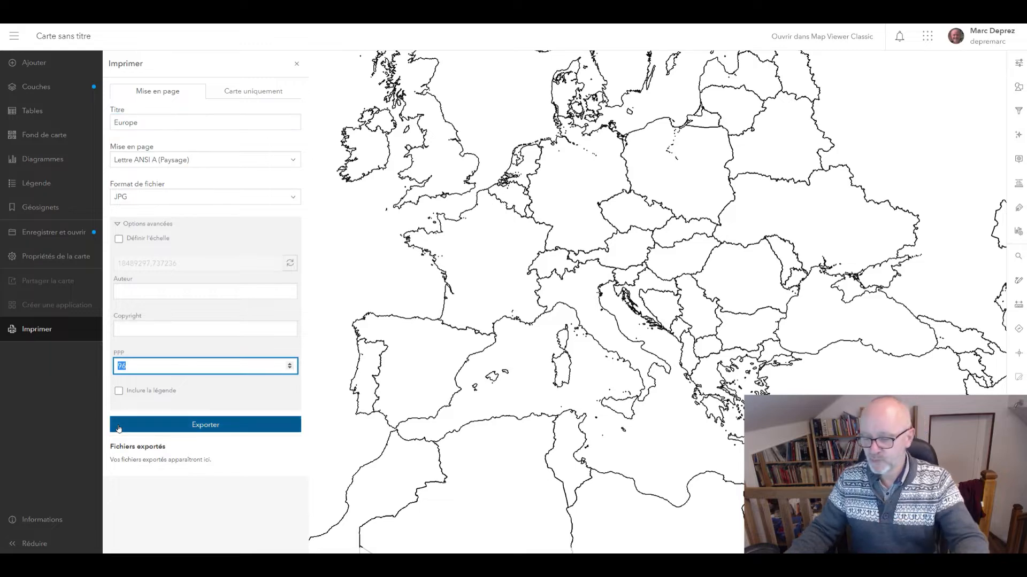
type("150")
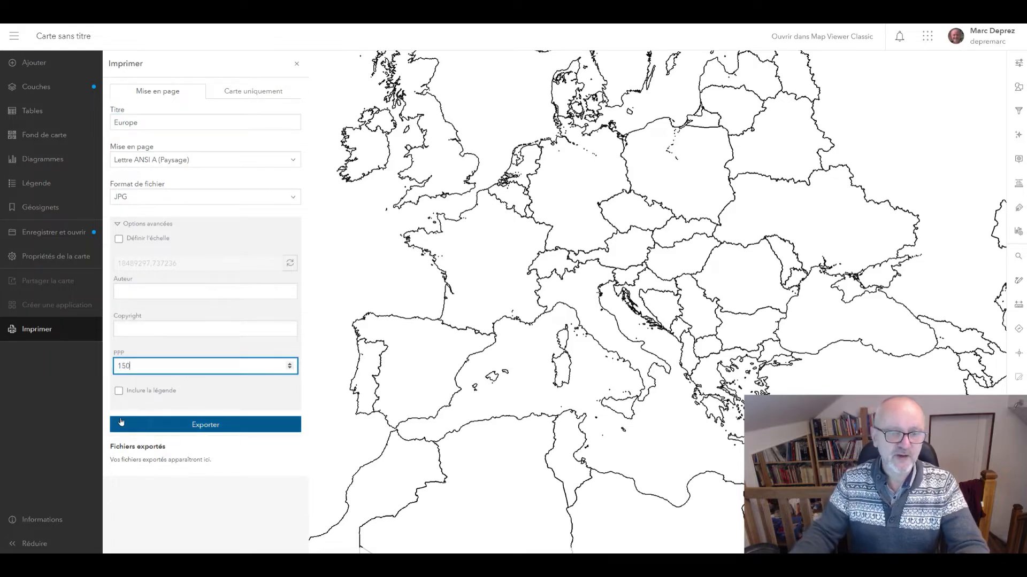
left_click(199, 425)
left_click(200, 426)
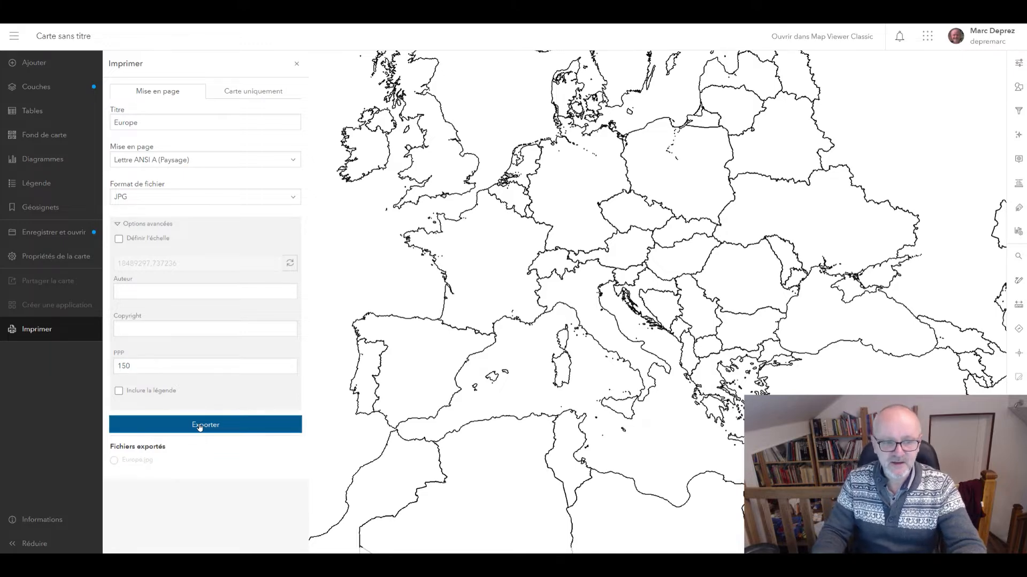
- Open the exported Europe.jpg, view the whole page, and return to the map
left_click(131, 460)
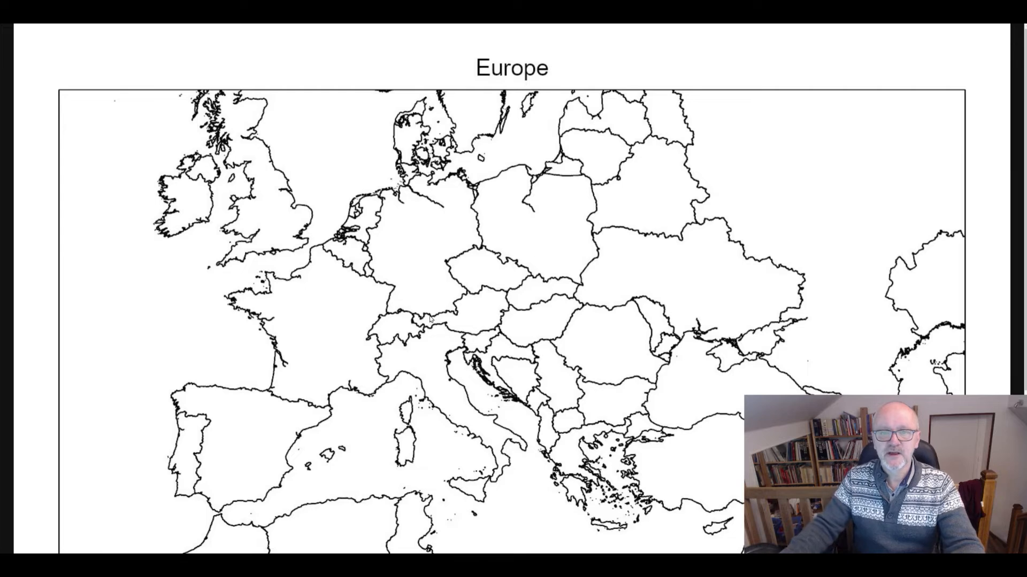
key("ctrl+minus")
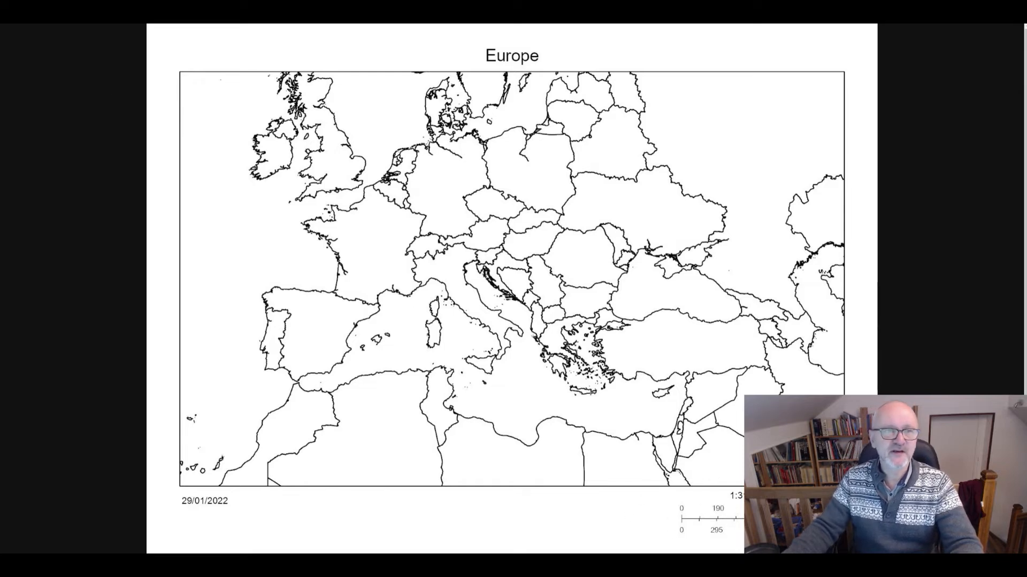
left_click(64, 12)
- Export the layout again at a fixed scale of 20000000 and open the new Europe(1).jpg
left_click(119, 239)
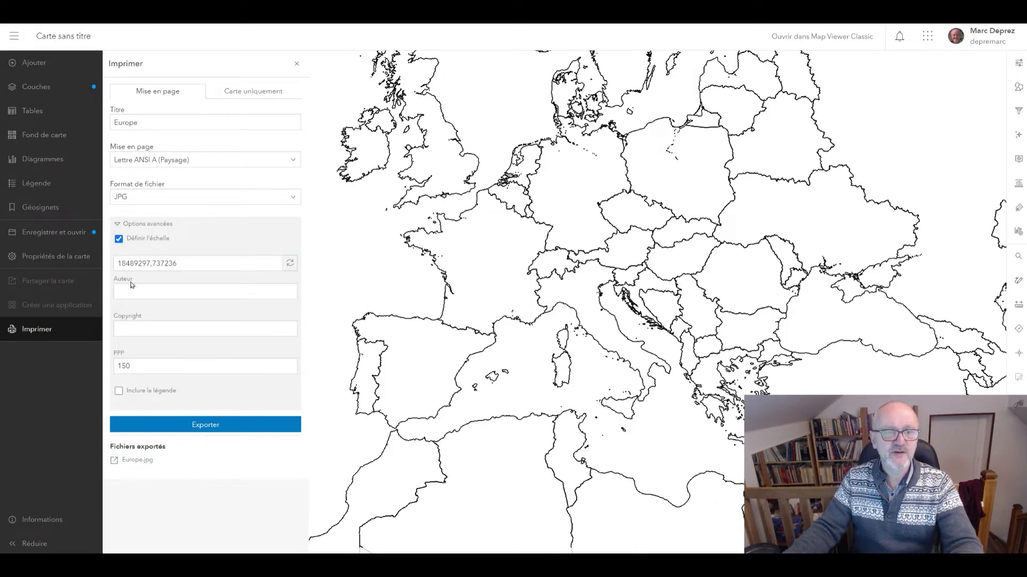
left_click(127, 263)
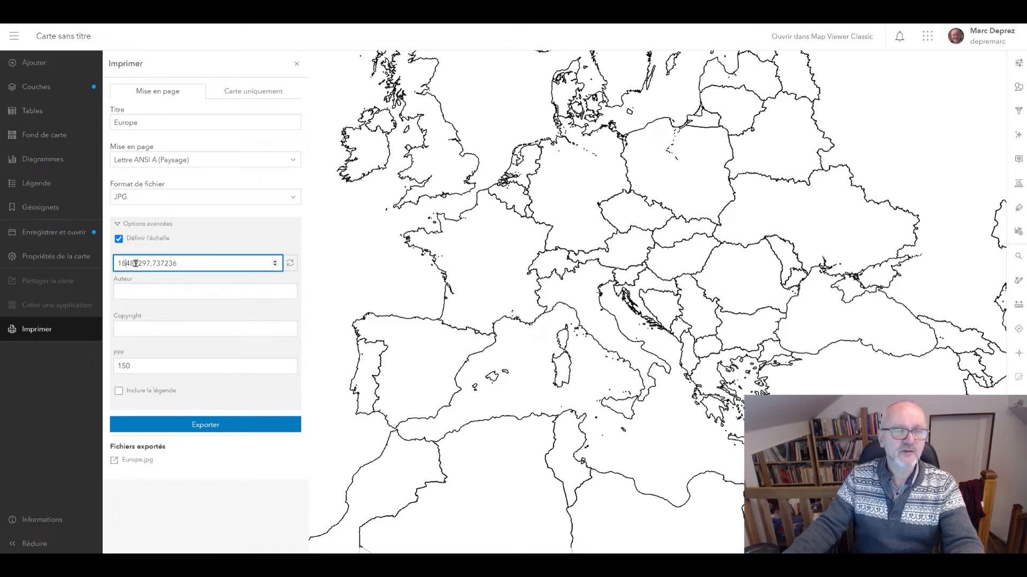
key("ctrl+a")
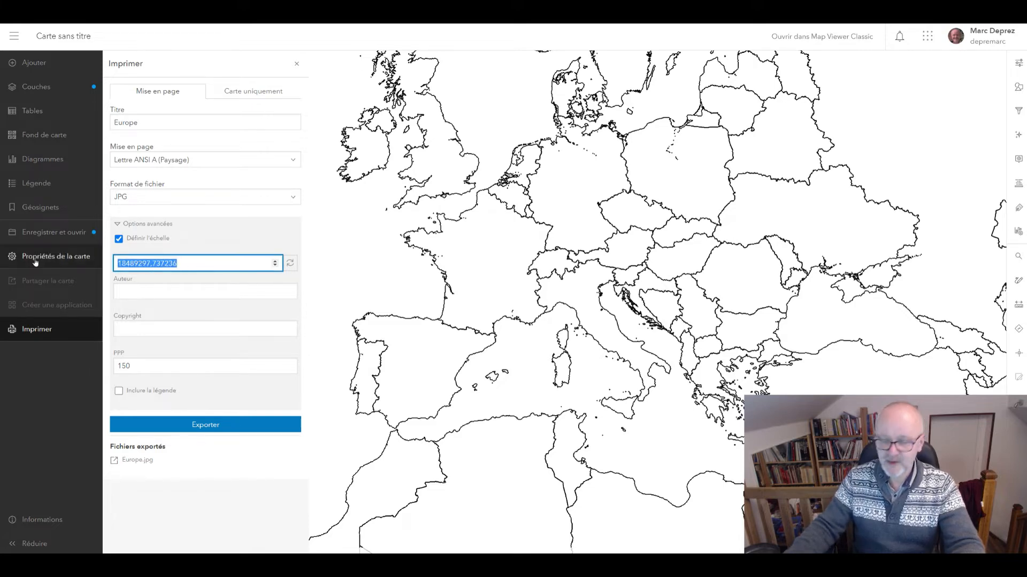
type("20")
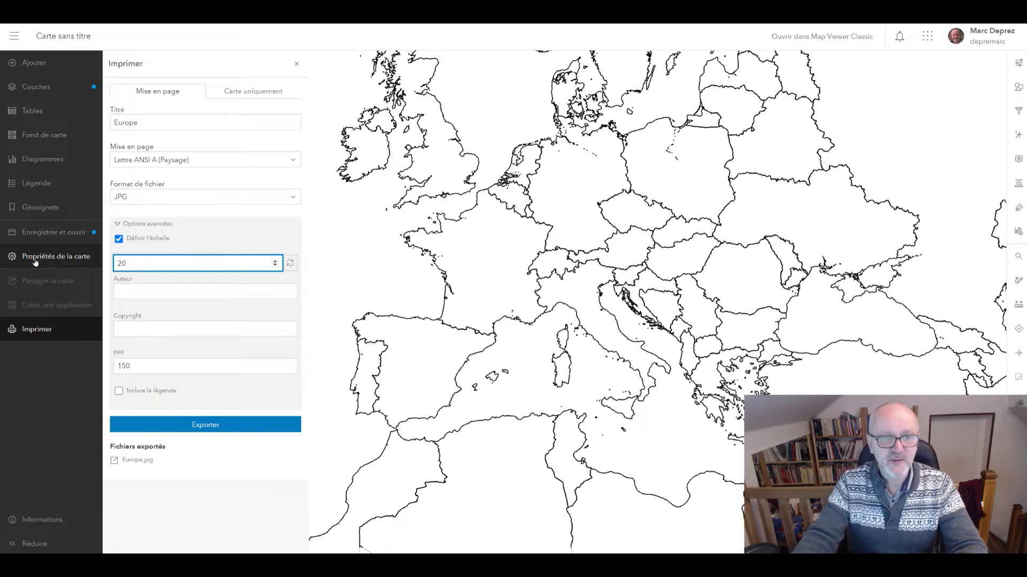
type("000000")
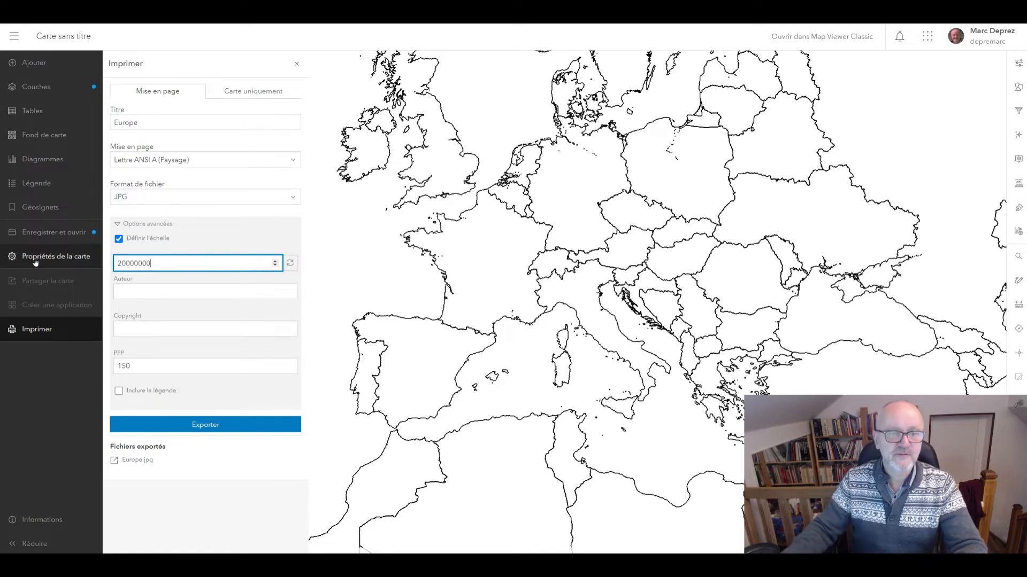
left_click(208, 426)
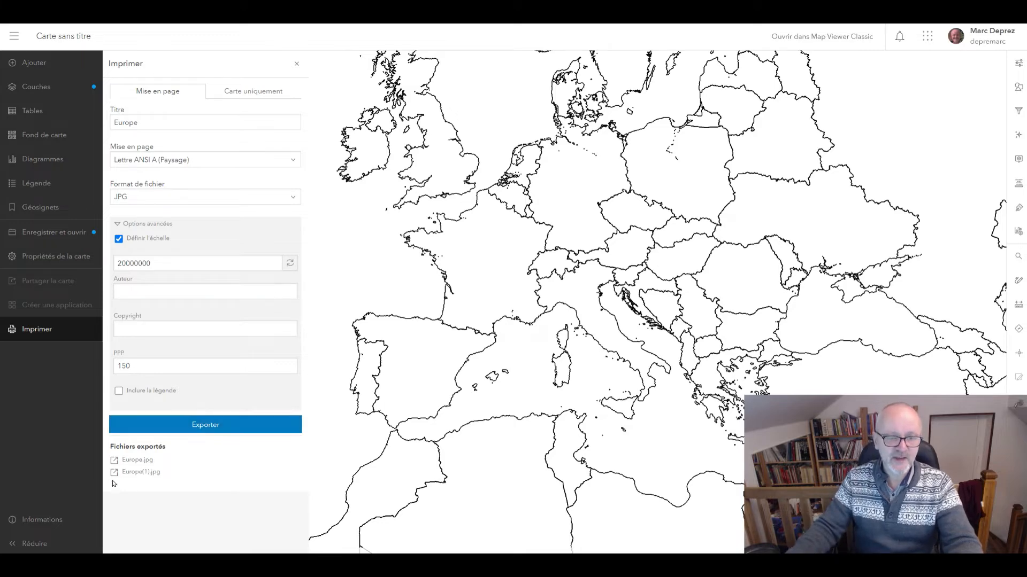
left_click(133, 473)
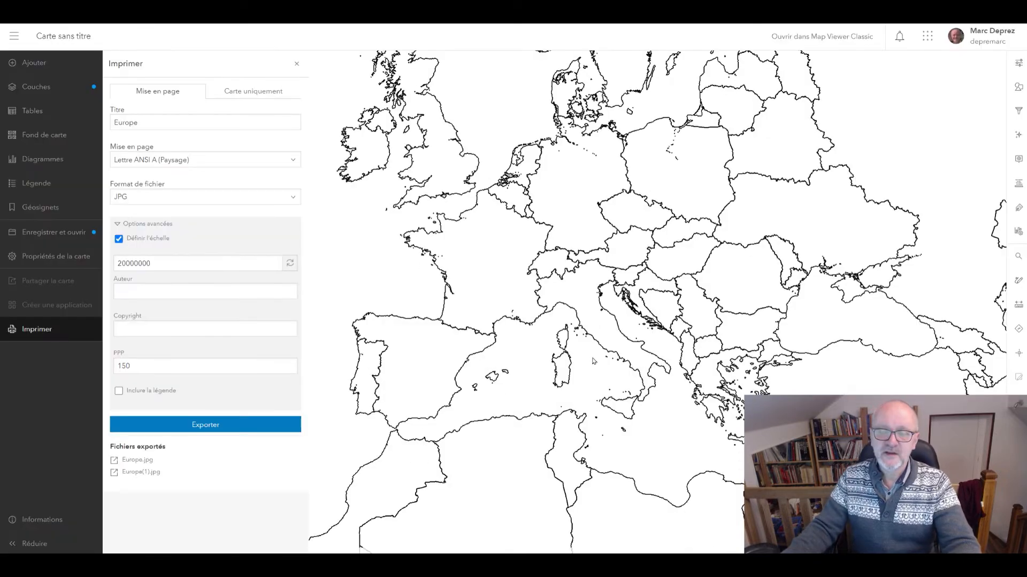
- Search ArcGIS Online for "continents" and add Esri's World Continents layer to the map
left_click(297, 67)
left_click(12, 63)
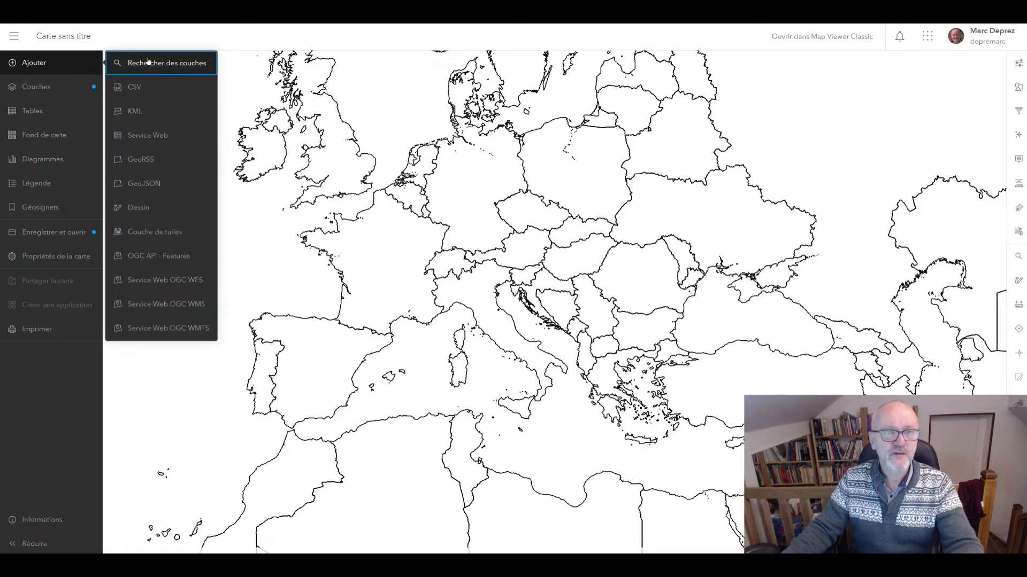
left_click(149, 62)
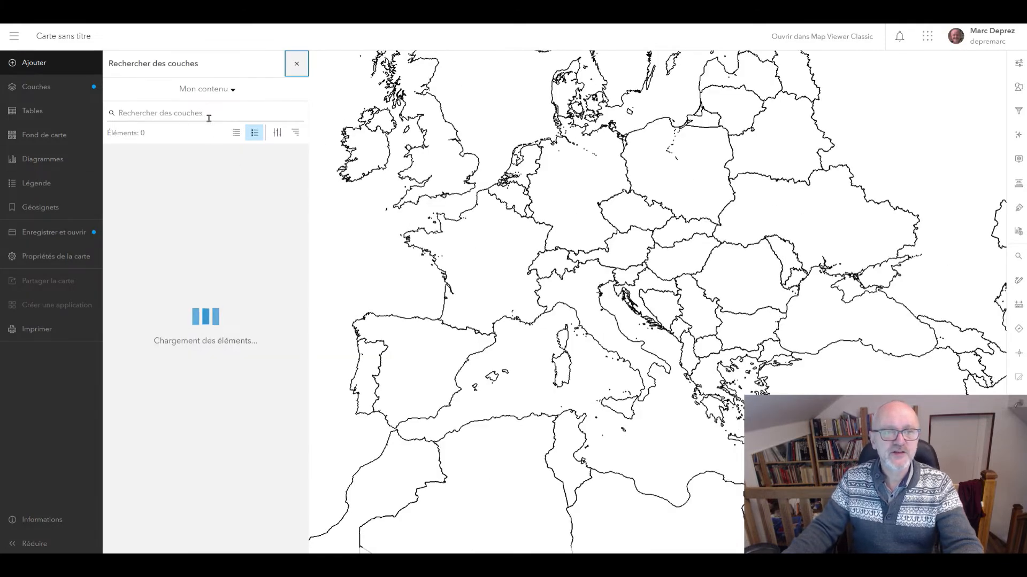
left_click(207, 89)
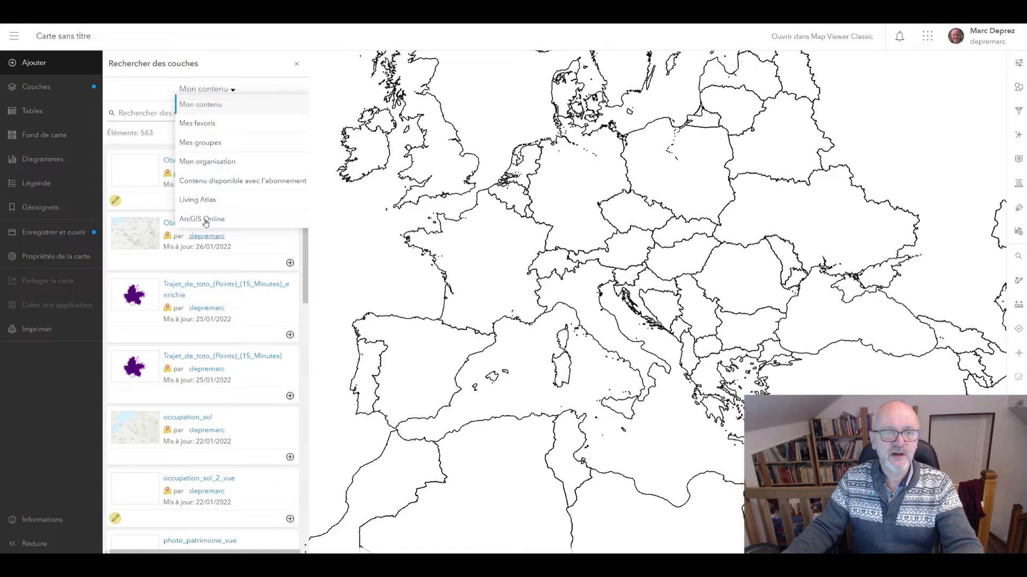
left_click(206, 223)
left_click(192, 113)
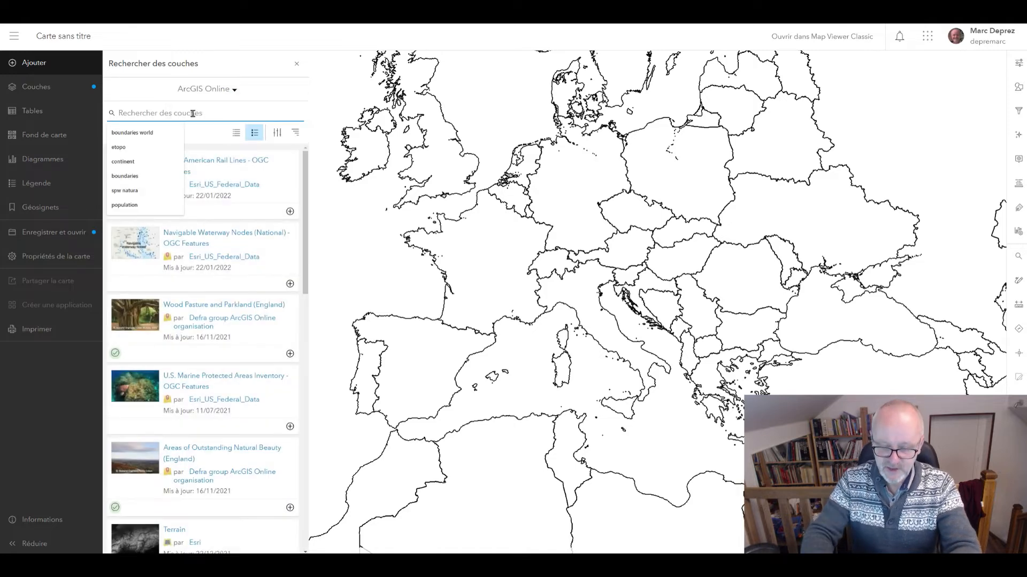
type("continents")
key("Return")
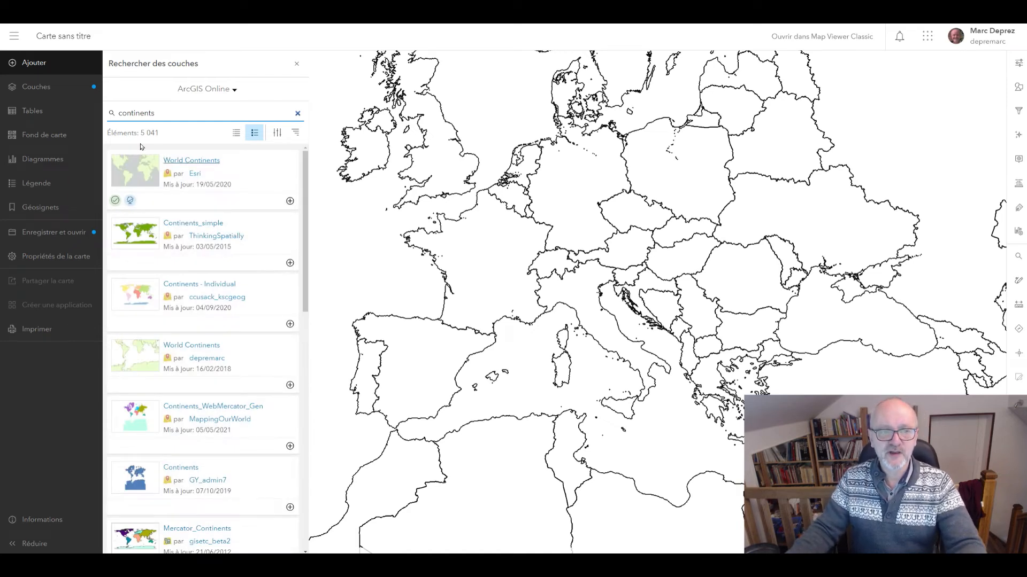
left_click(290, 202)
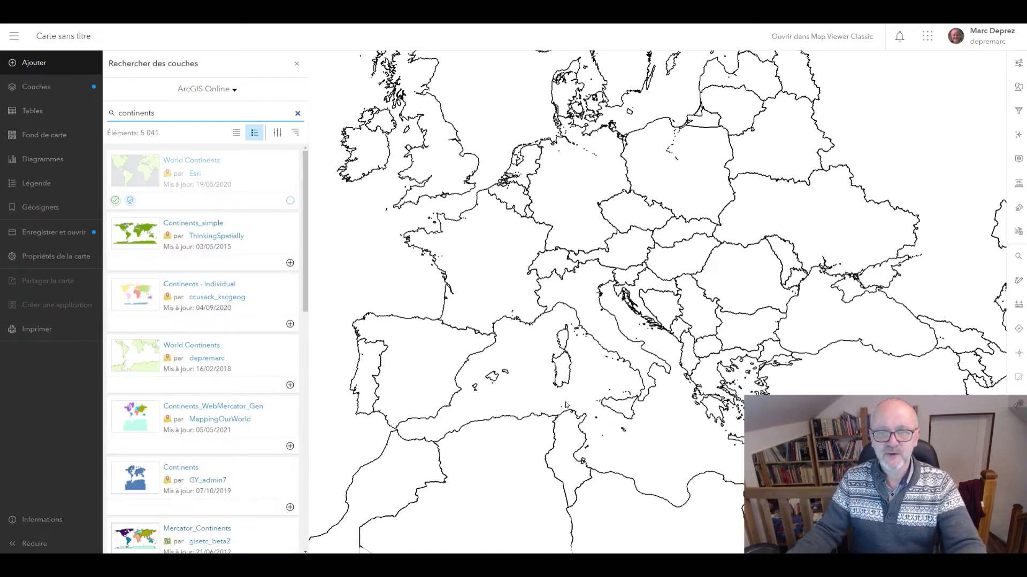
- Hide the World Countries layer so only the continents are drawn, with Europe and Africa in view
scroll(398, 426, "down", 3)
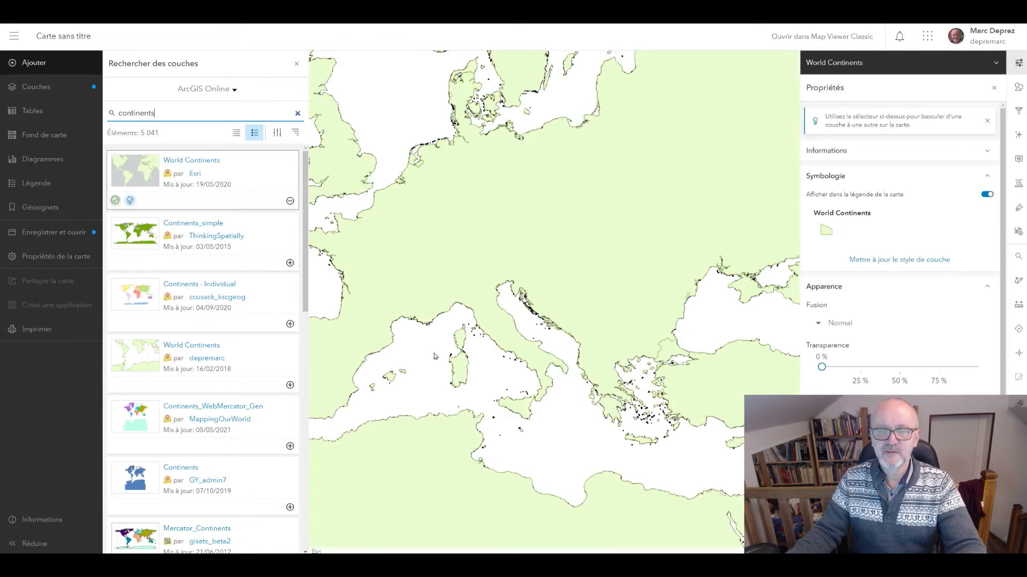
left_click_drag(499, 379, 541, 271)
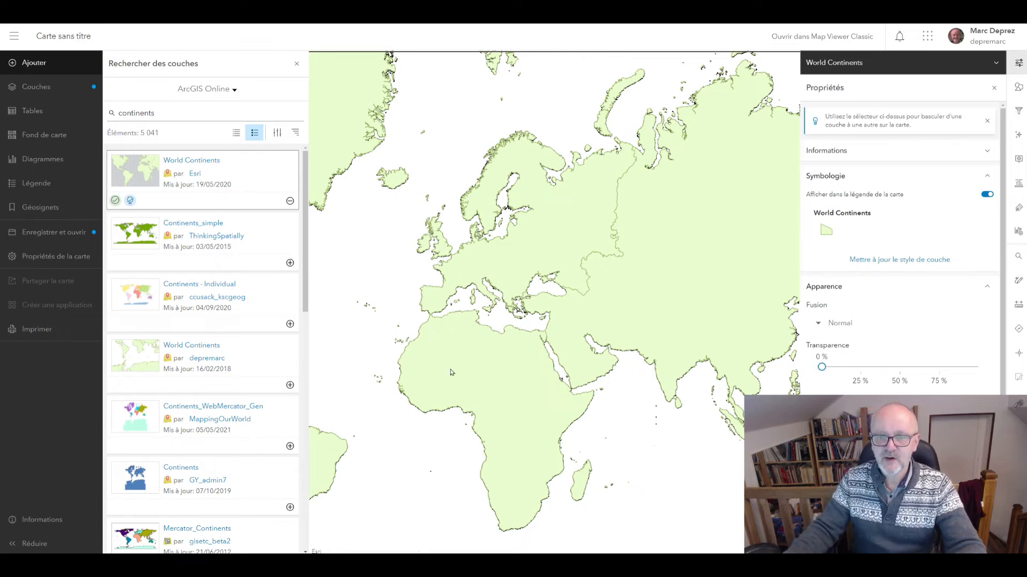
left_click(296, 63)
left_click(38, 87)
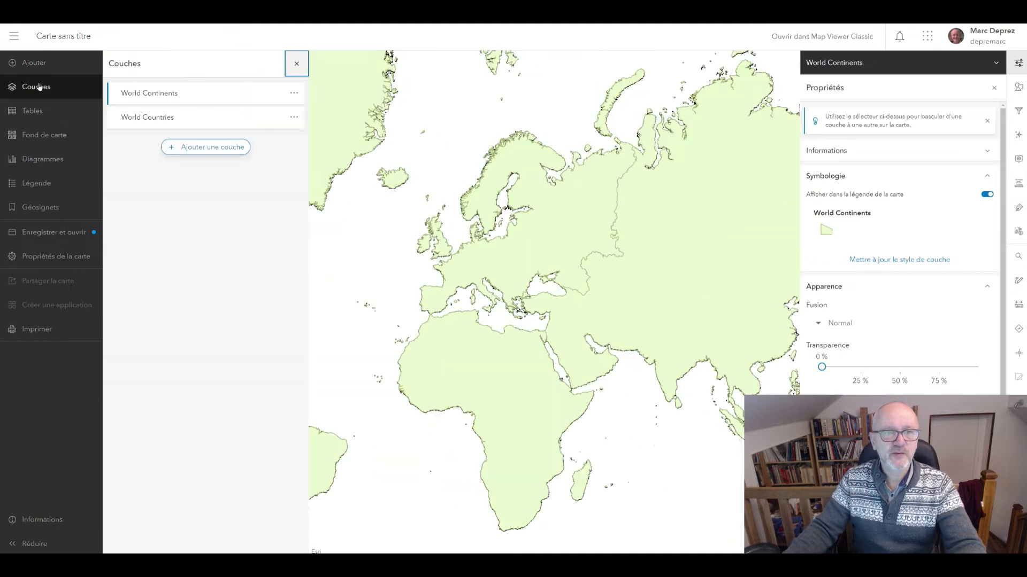
mouse_move(282, 119)
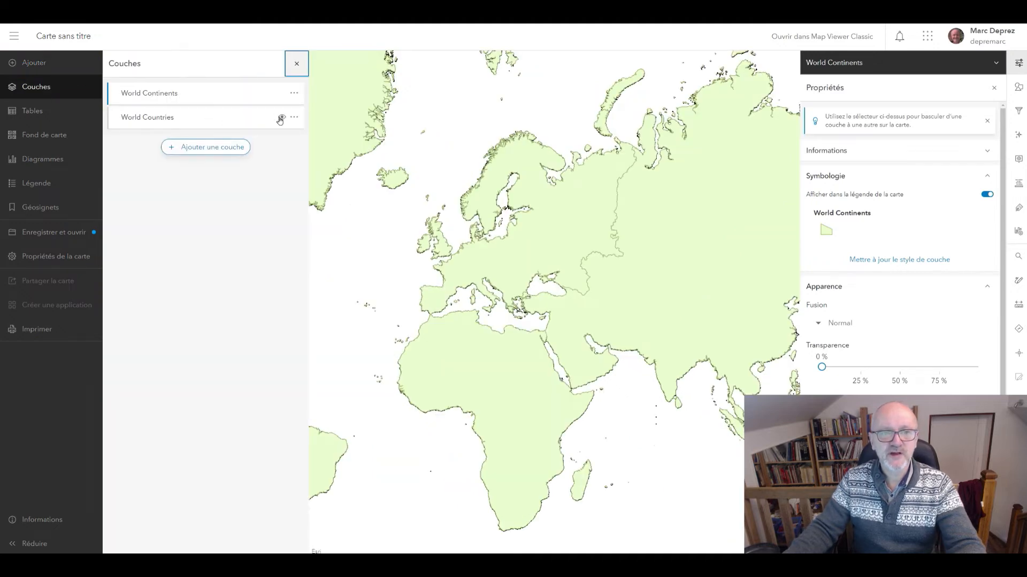
left_click(280, 118)
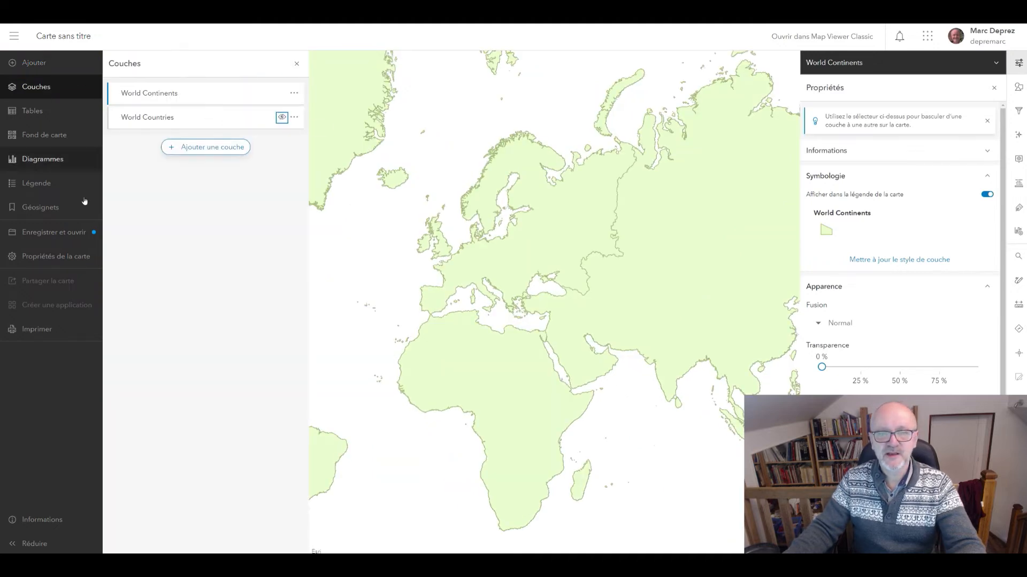
- Turn off the fill in the World Continents layer's single-symbol style
left_click(135, 98)
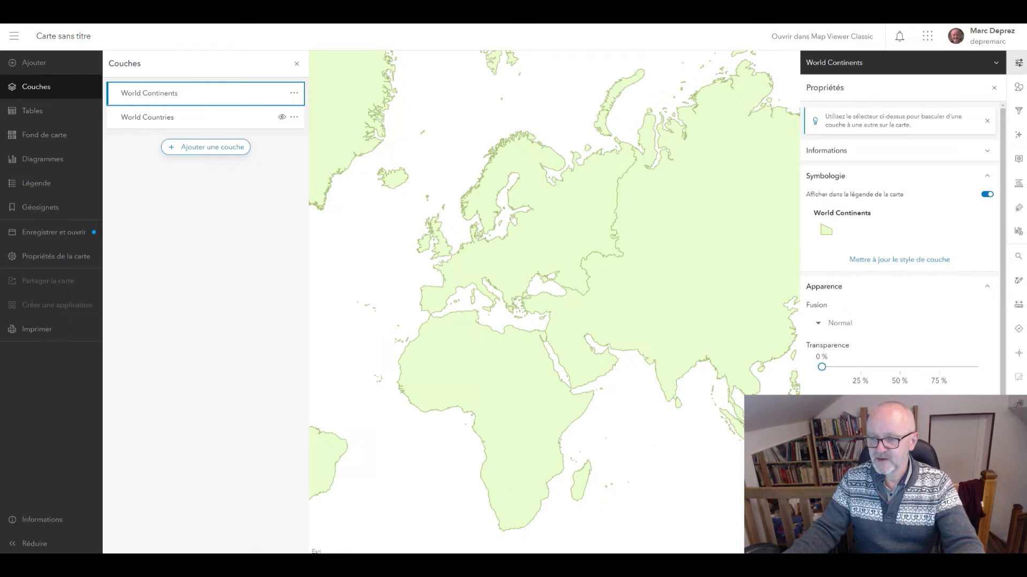
left_click(1018, 544)
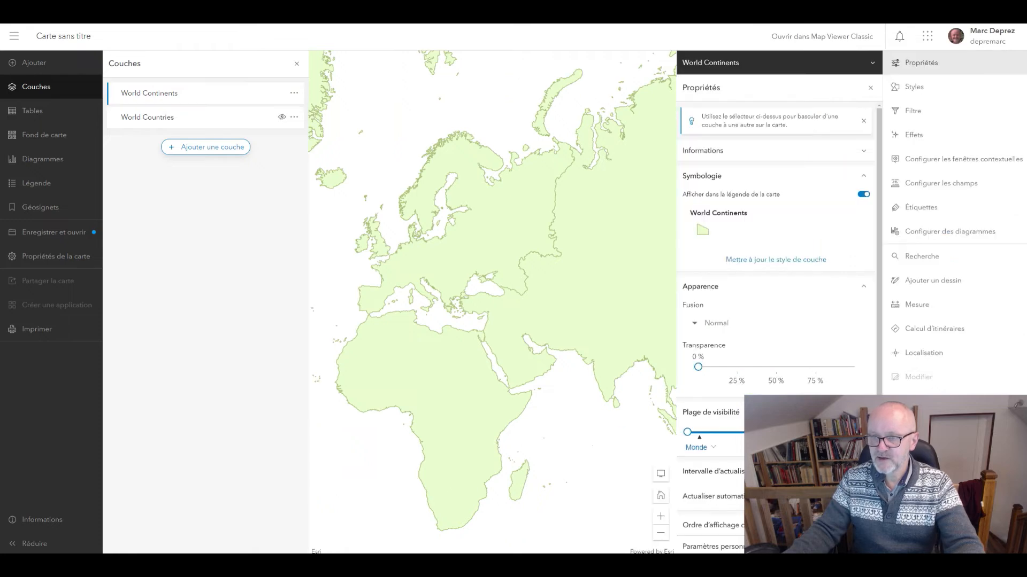
left_click(912, 88)
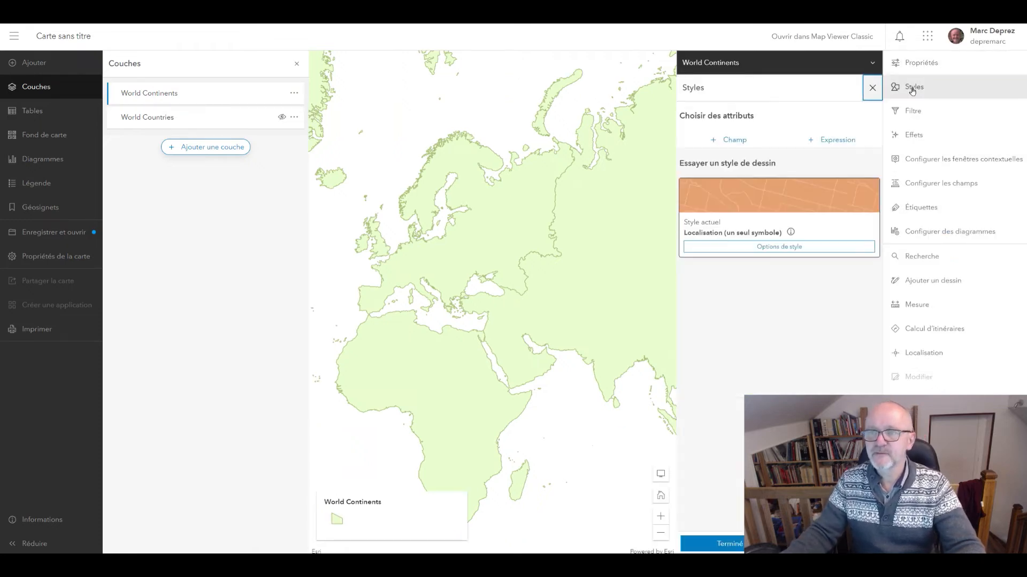
left_click(755, 252)
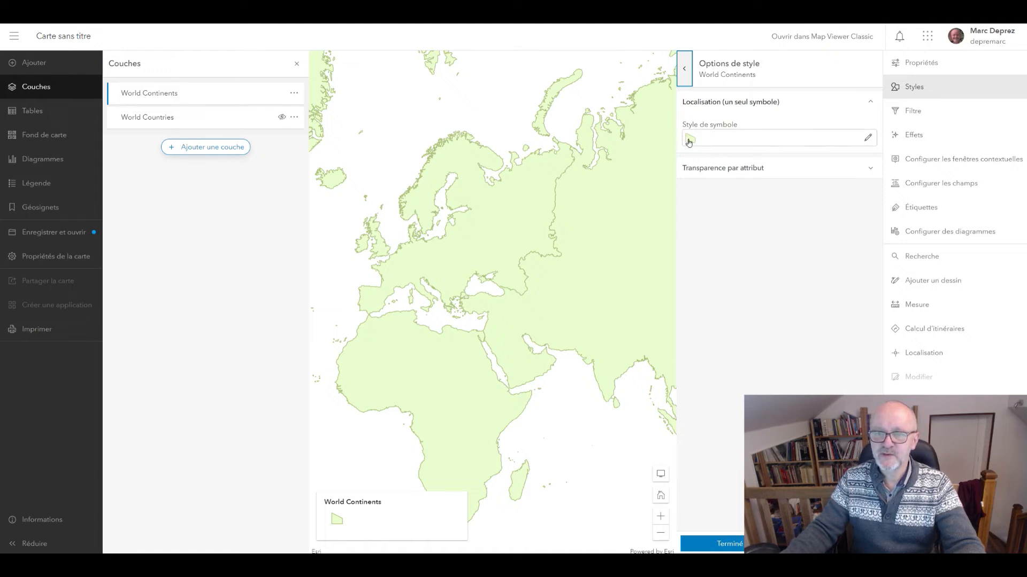
left_click(690, 140)
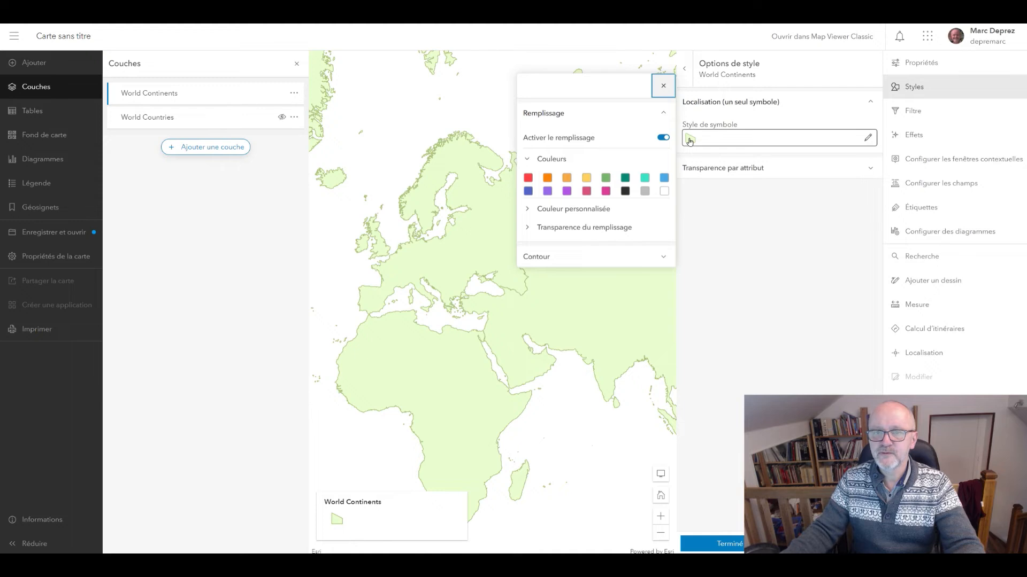
left_click(663, 139)
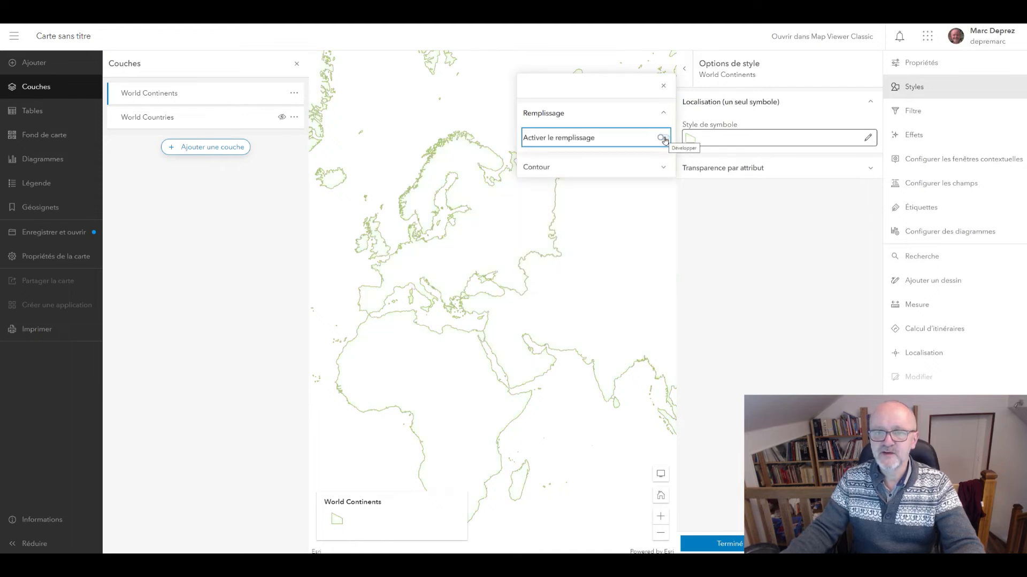
left_click(663, 139)
left_click(664, 139)
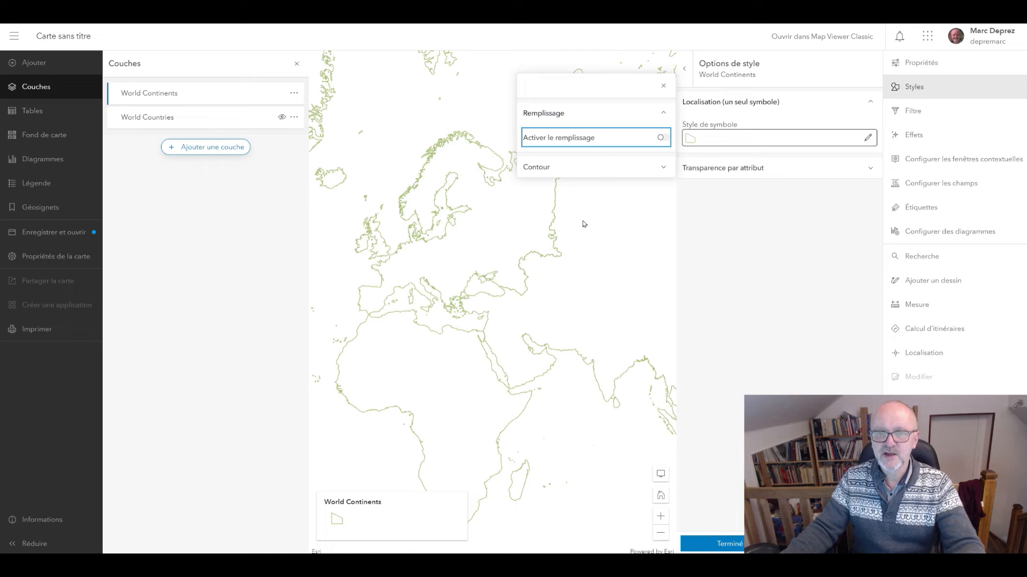
- Set the outline colour of the World Continents symbol to black and close the symbol editor
left_click(535, 167)
left_click(550, 213)
left_click(567, 232)
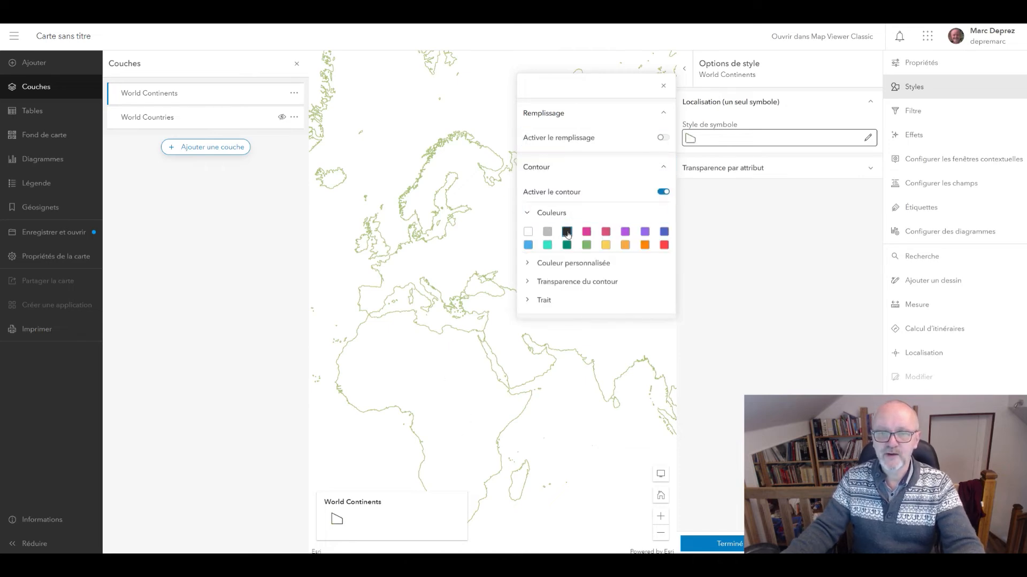
left_click(663, 86)
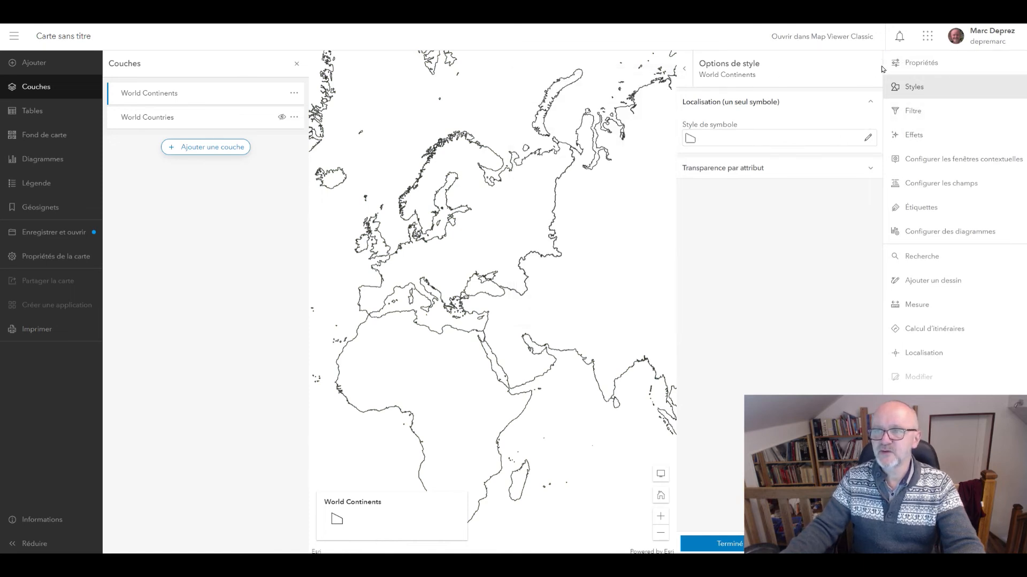
left_click(912, 64)
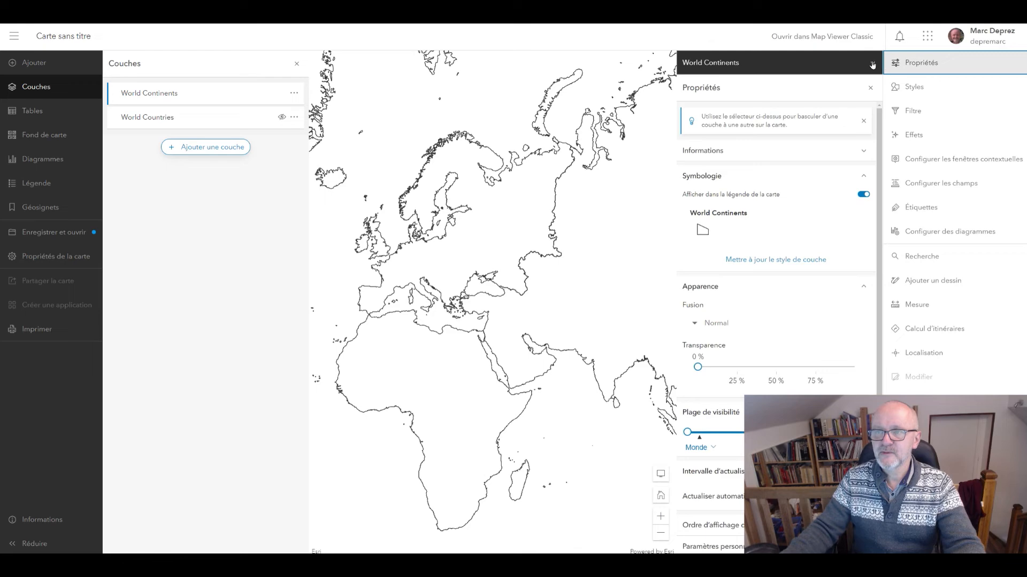
left_click(872, 64)
left_click(909, 63)
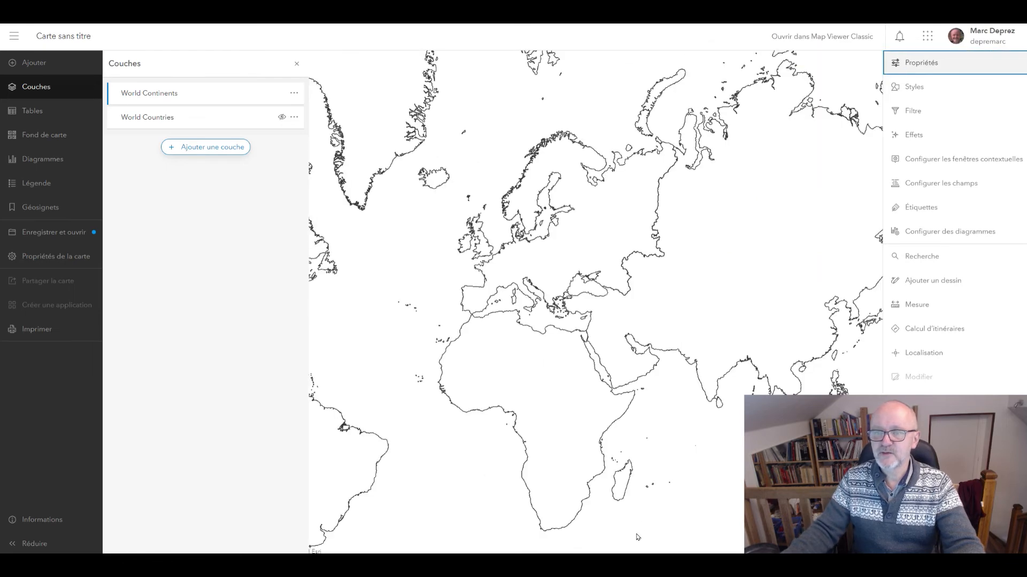
left_click(928, 63)
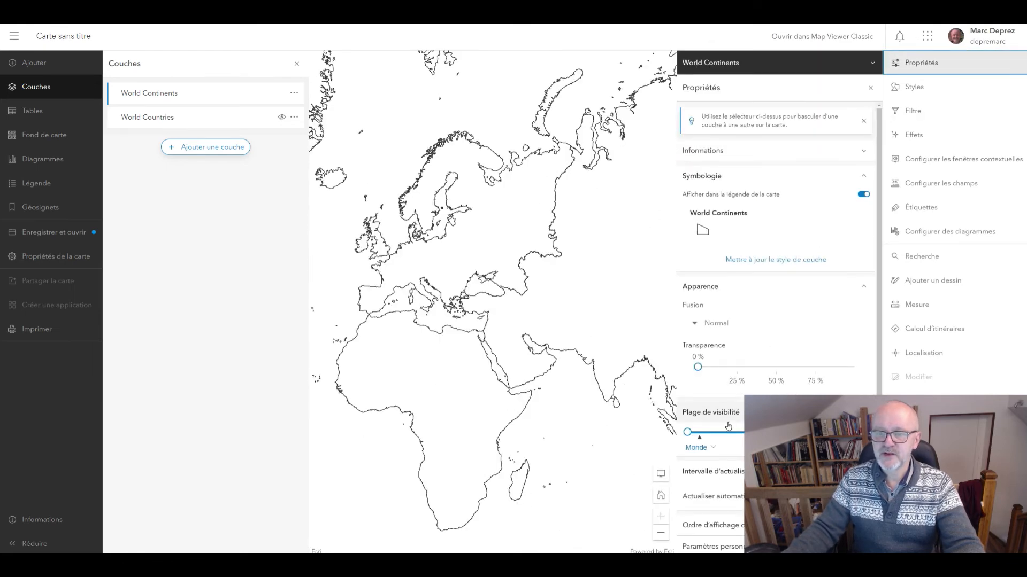
mouse_move(697, 367)
left_mouse_down()
mouse_move(842, 368)
mouse_move(720, 367)
mouse_move(814, 368)
mouse_move(697, 382)
left_mouse_up()
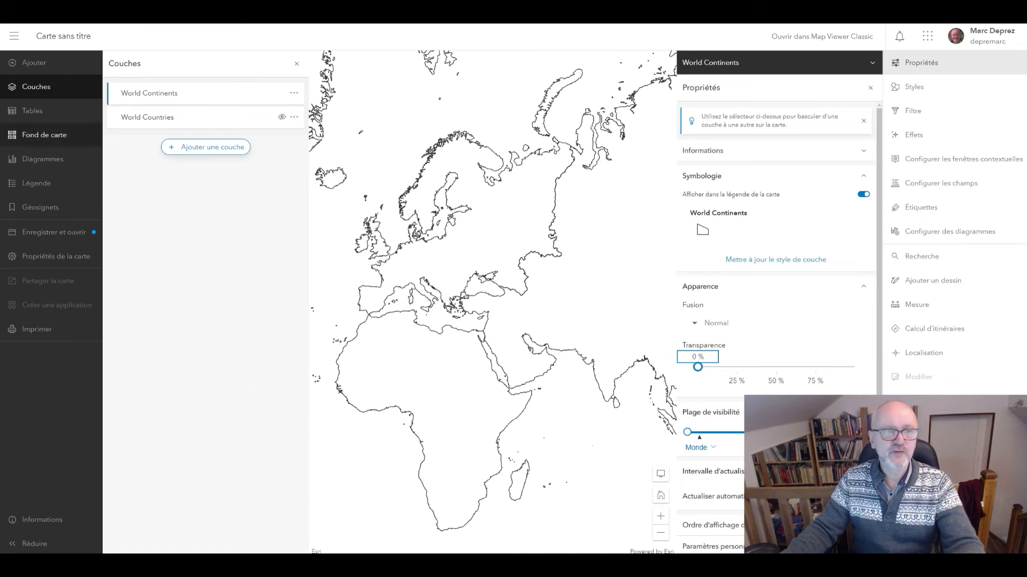
- Search ArcGIS Online for "relief etopo" and add the ETOPO1 Global Relief Model: Color Shaded Relief layer
left_click(11, 65)
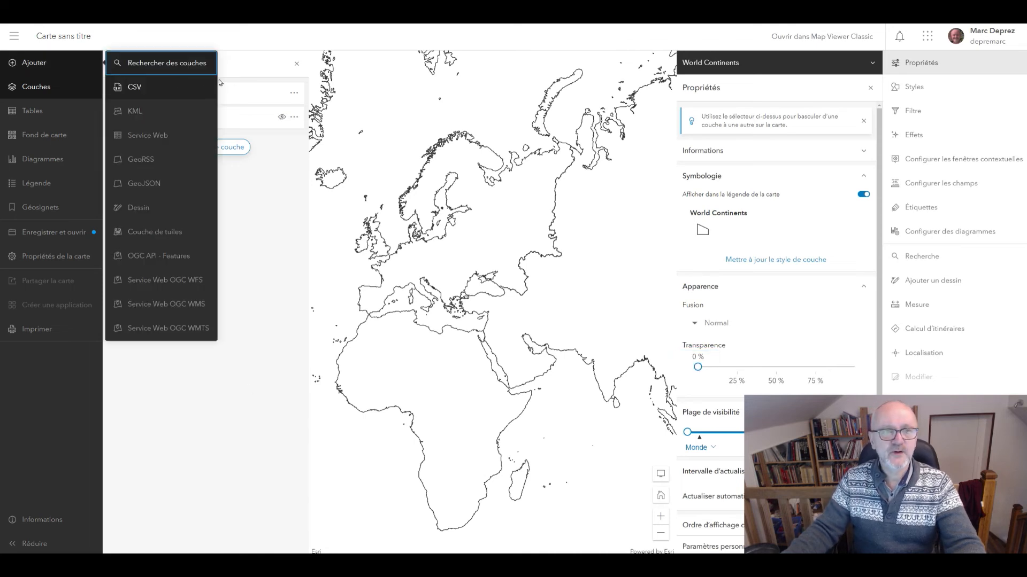
left_click(136, 65)
type("relief etopo")
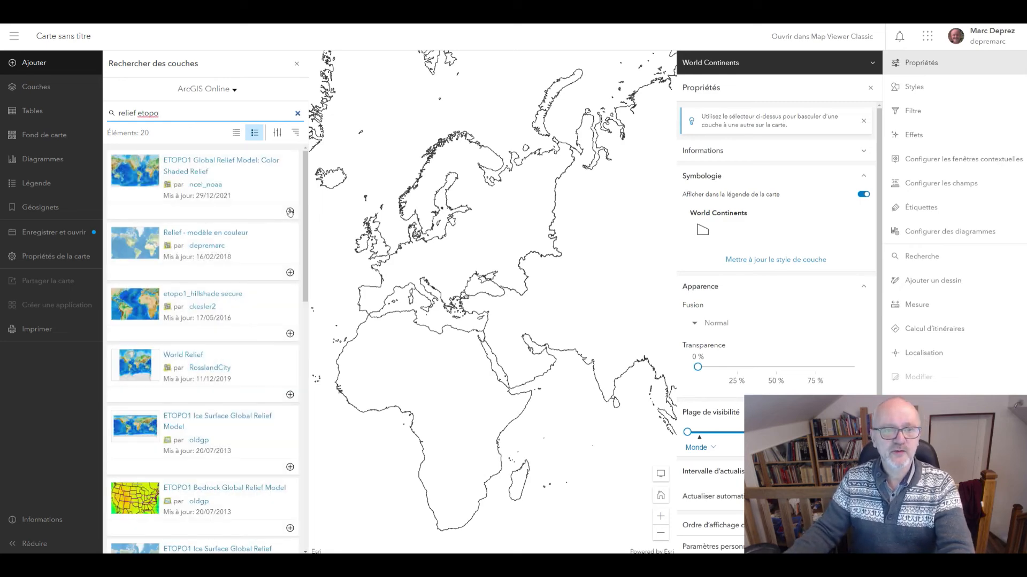
left_click(291, 213)
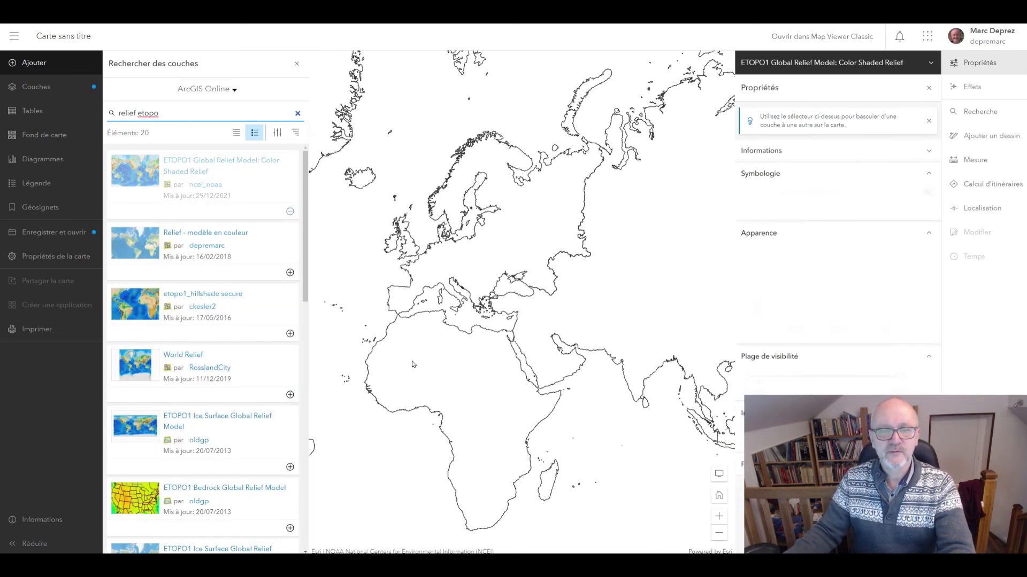
- Move the World Continents layer above the ETOPO1 relief layer in the layer order
left_click(297, 67)
left_click(39, 90)
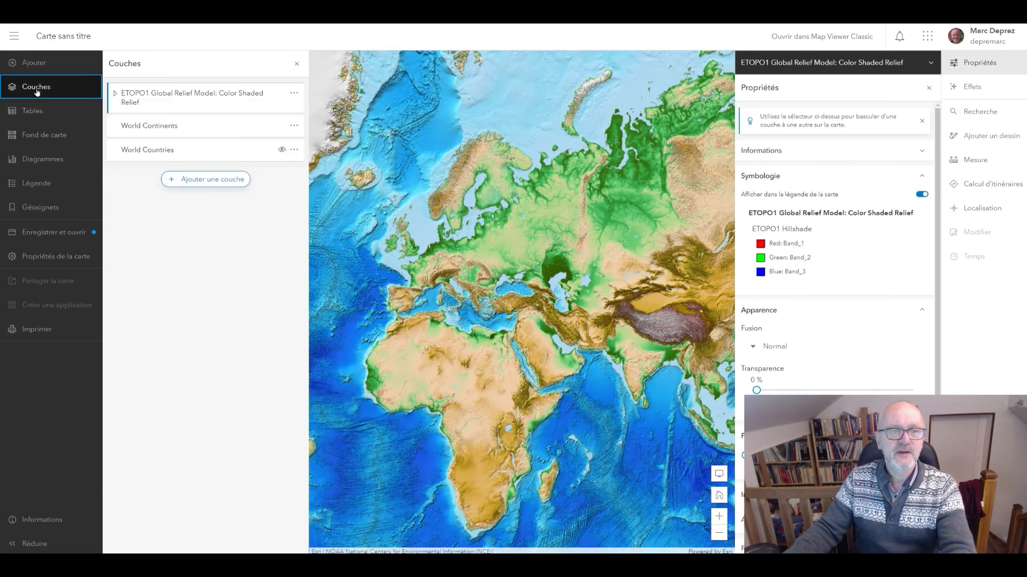
left_click(294, 127)
left_click_drag(294, 127, 294, 93)
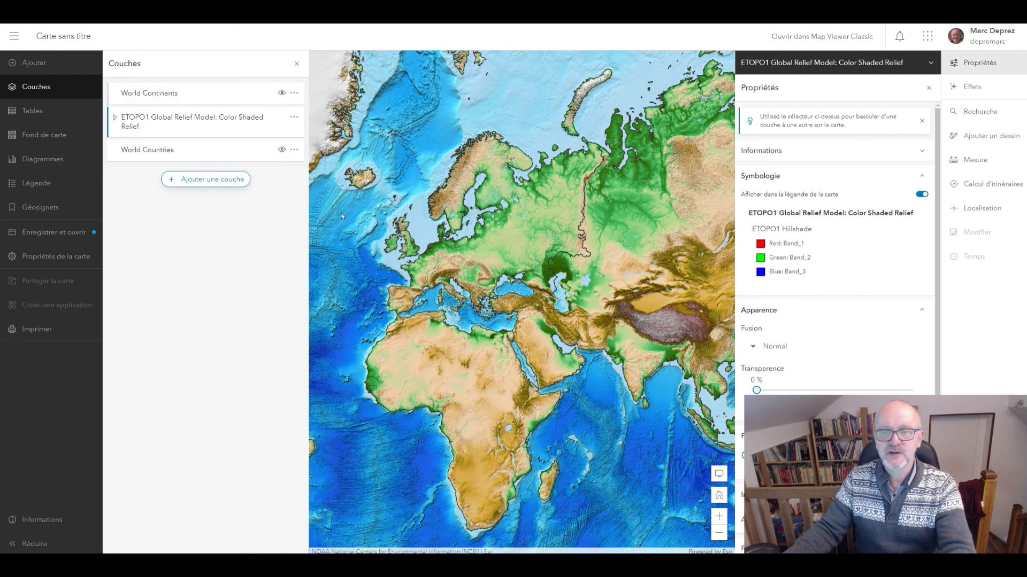